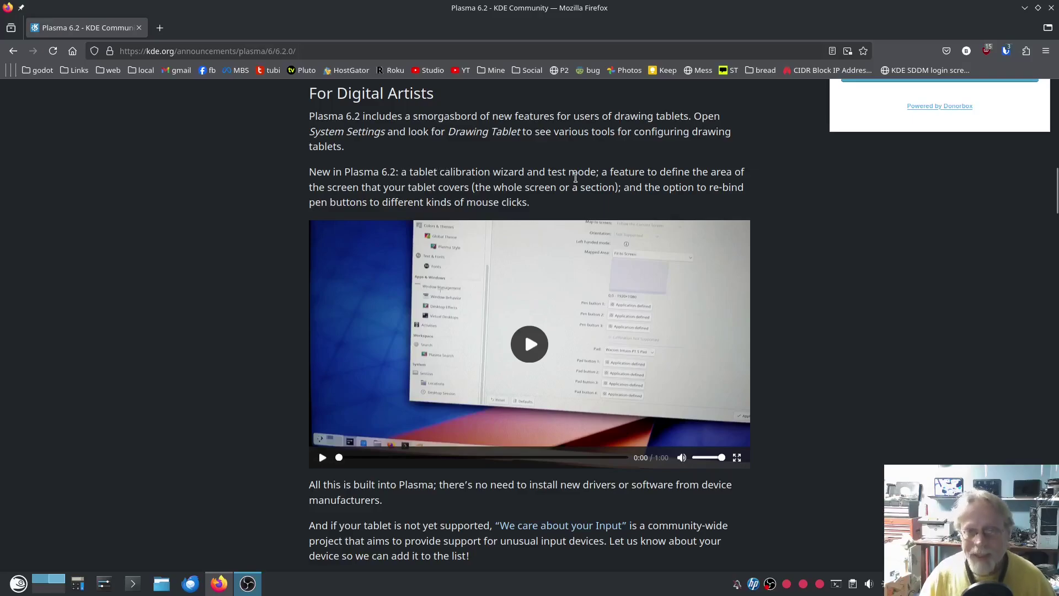
Open the Drawing Tablet page in System Settings and map the Wacom pen to the C27F390/HCPR512089 screen
{"action": "left_click", "coordinate": [104, 583]}
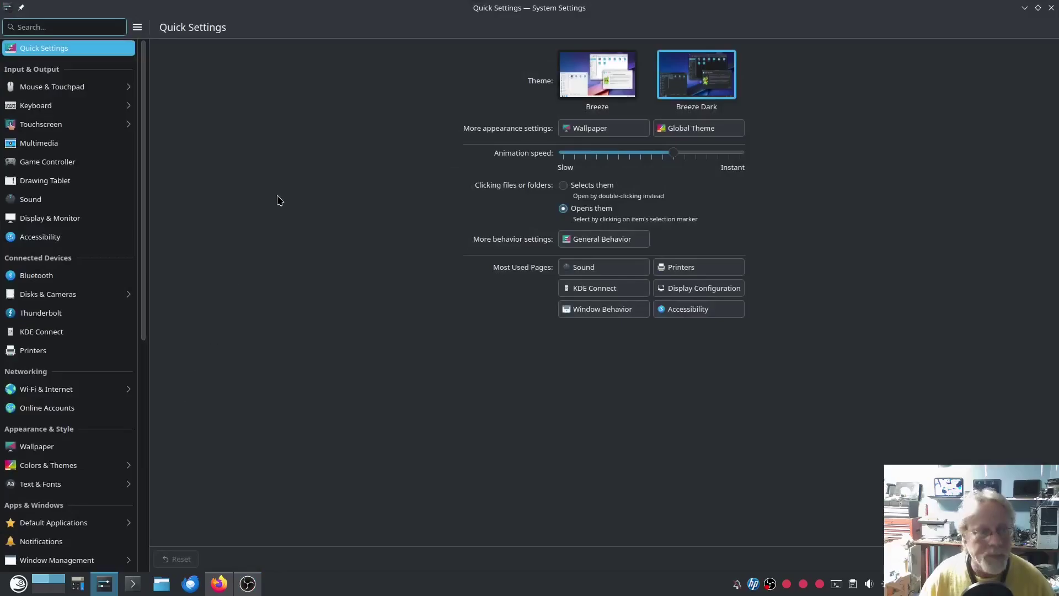
{"action": "left_click", "coordinate": [62, 186]}
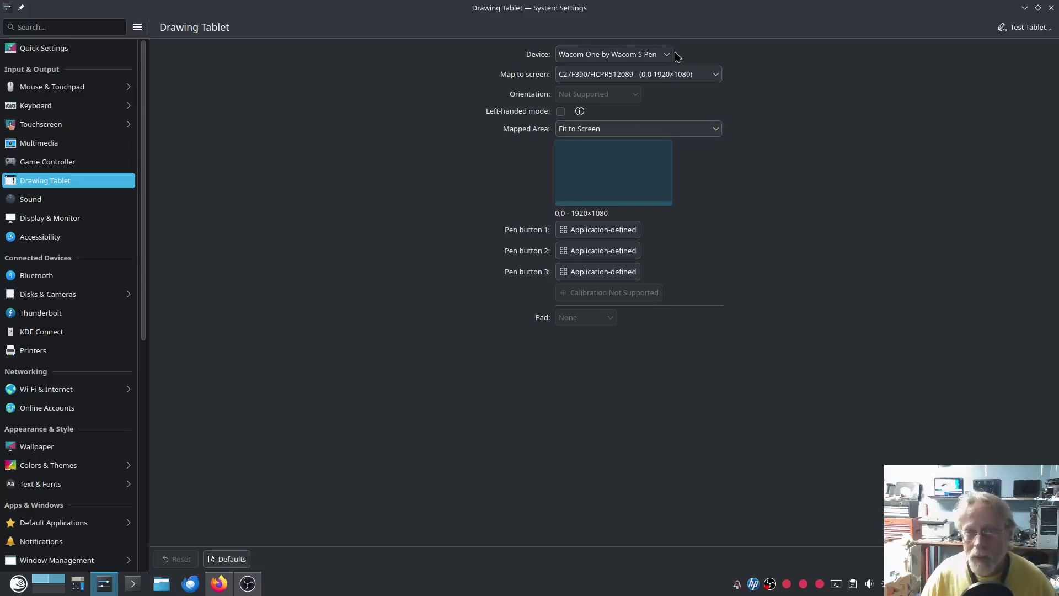
{"action": "left_click", "coordinate": [716, 75]}
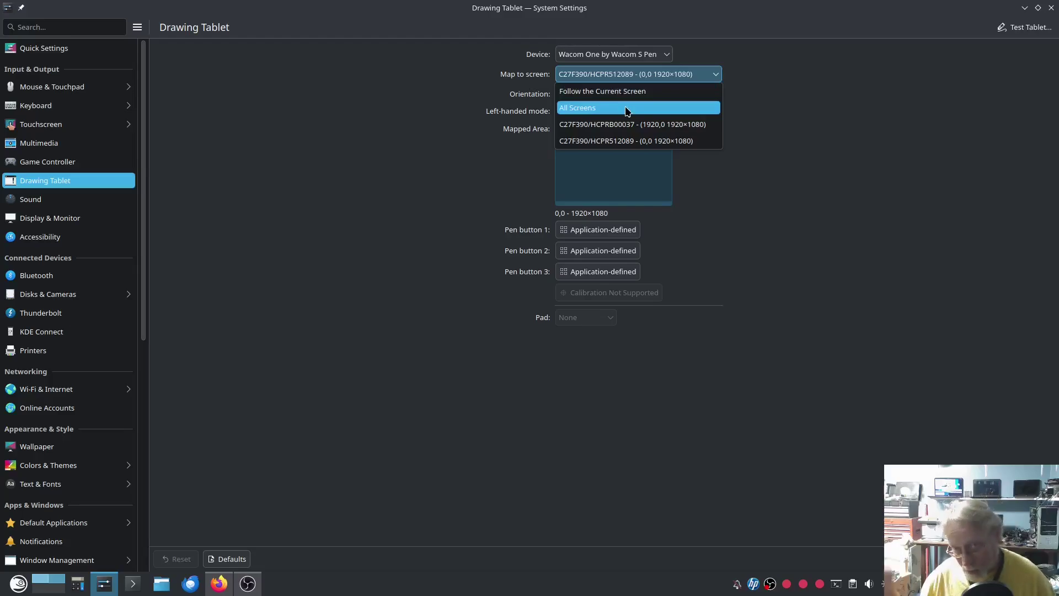
{"action": "left_click", "coordinate": [629, 145]}
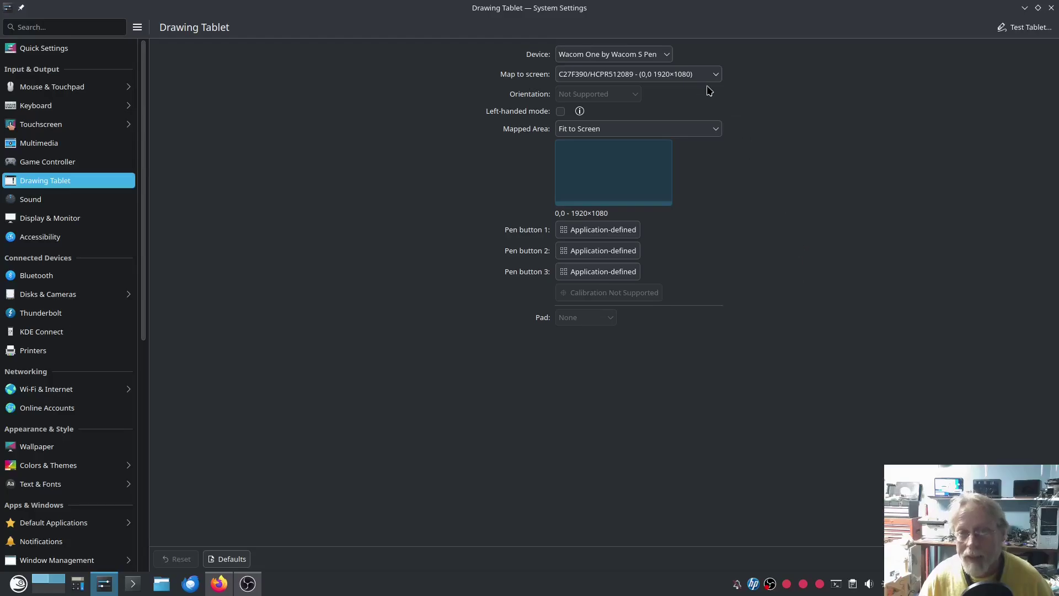
Map the tablet to a portion of the screen, about 503×320 near its lower middle, and apply the change
{"action": "left_click", "coordinate": [713, 129]}
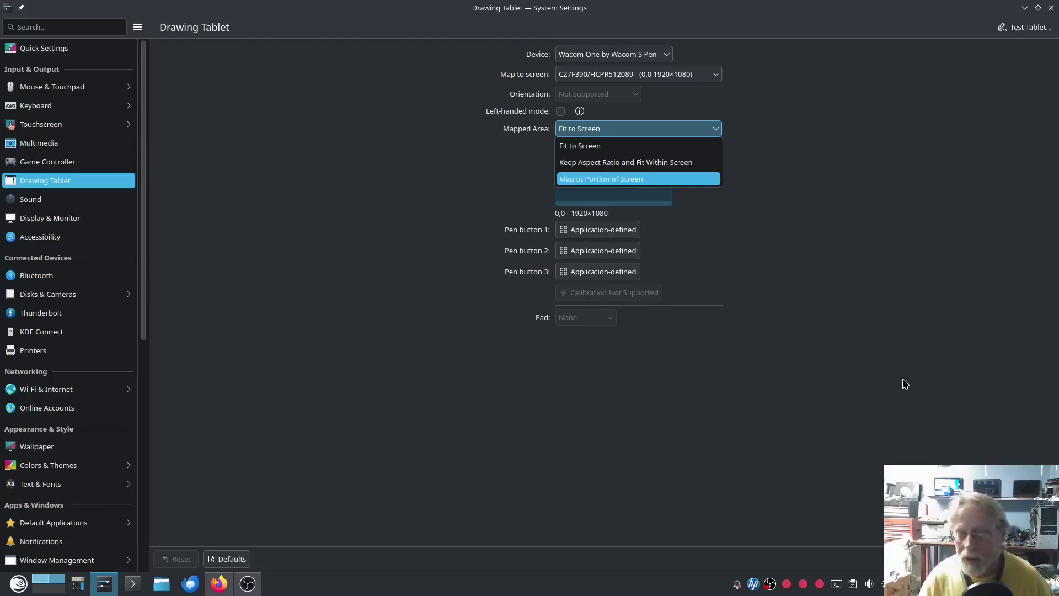
{"action": "left_click", "coordinate": [631, 180]}
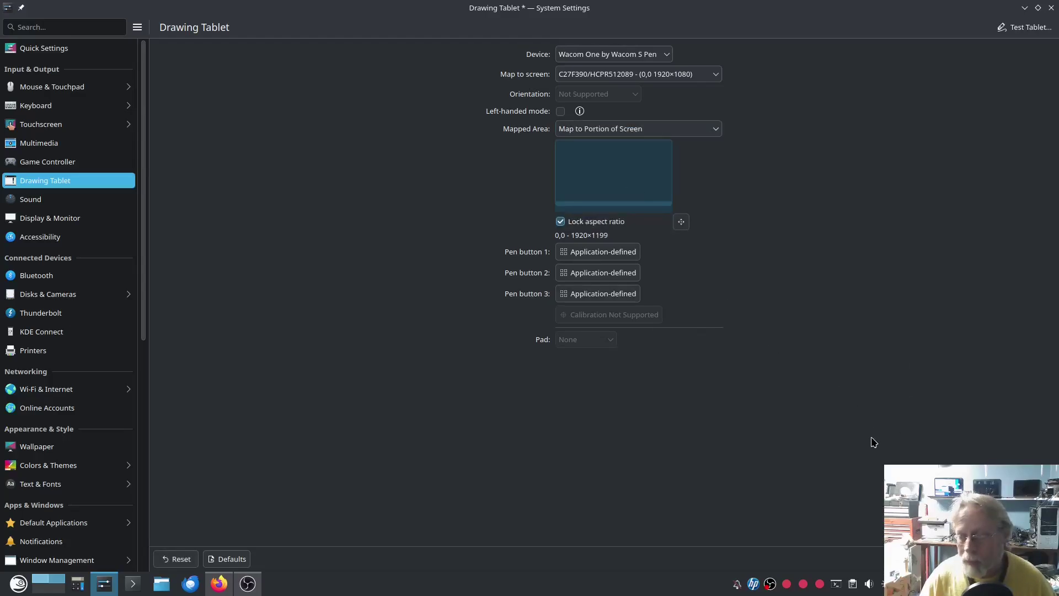
{"action": "left_click_drag", "start_coordinate": [681, 221], "coordinate": [610, 196]}
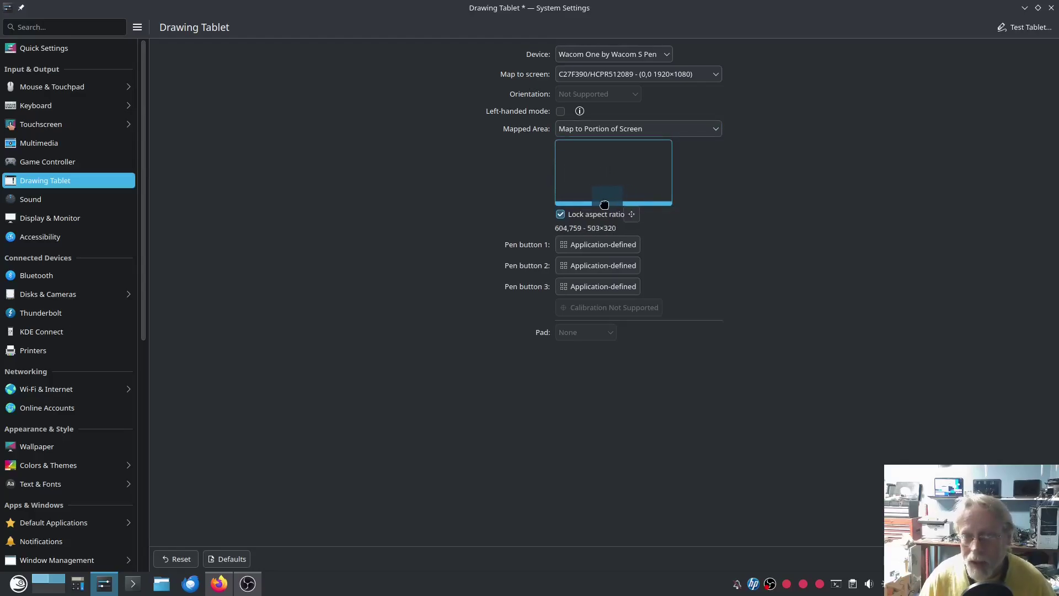
{"action": "left_click", "coordinate": [1029, 558]}
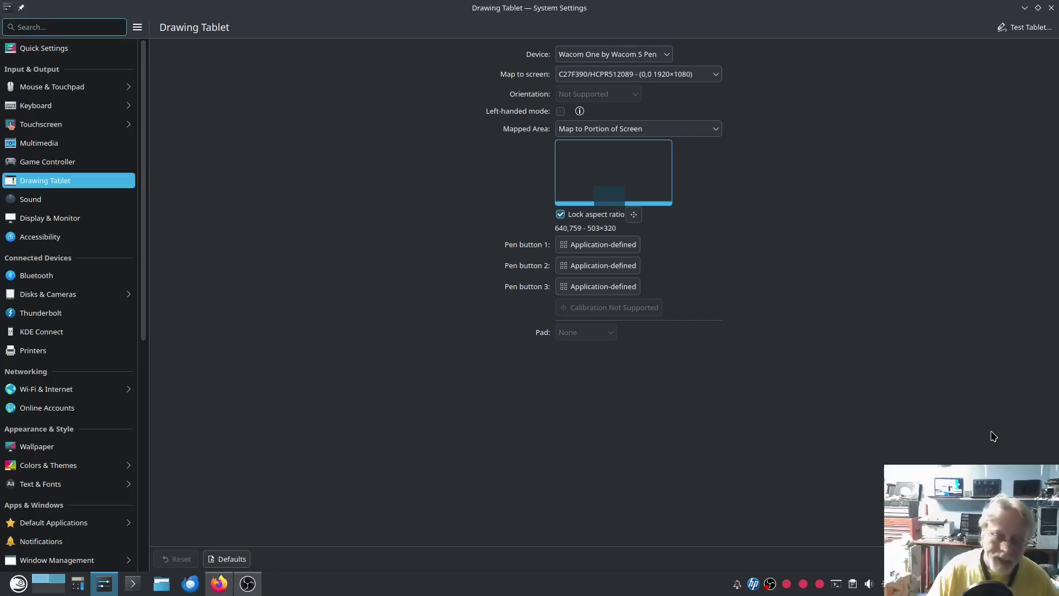
{"action": "left_click", "coordinate": [503, 534]}
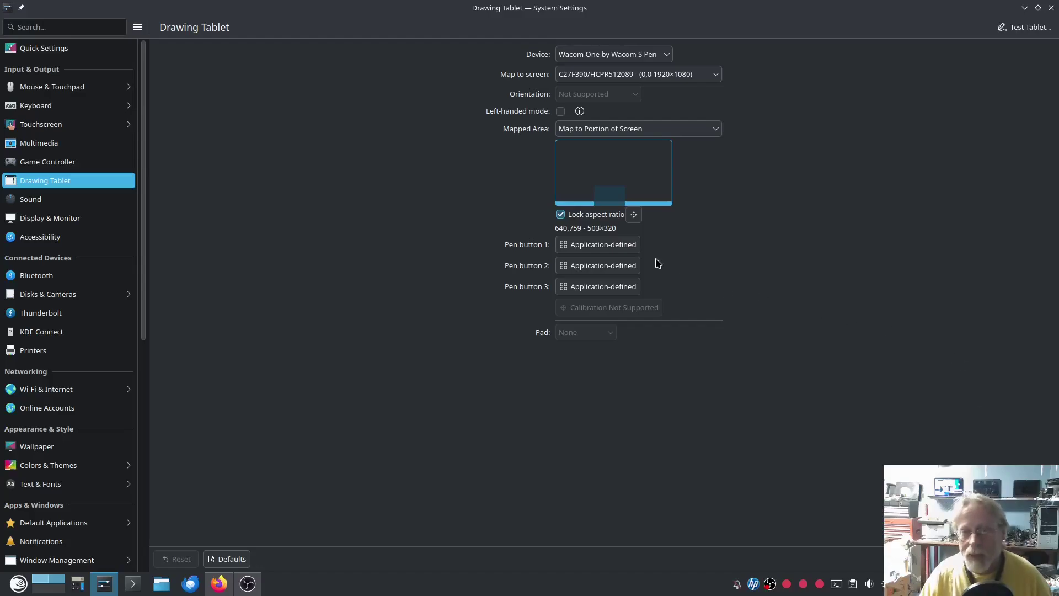
Set the tablet's mapped area to Fit to Screen and apply the setting
{"action": "left_click", "coordinate": [710, 135]}
{"action": "left_click", "coordinate": [668, 148]}
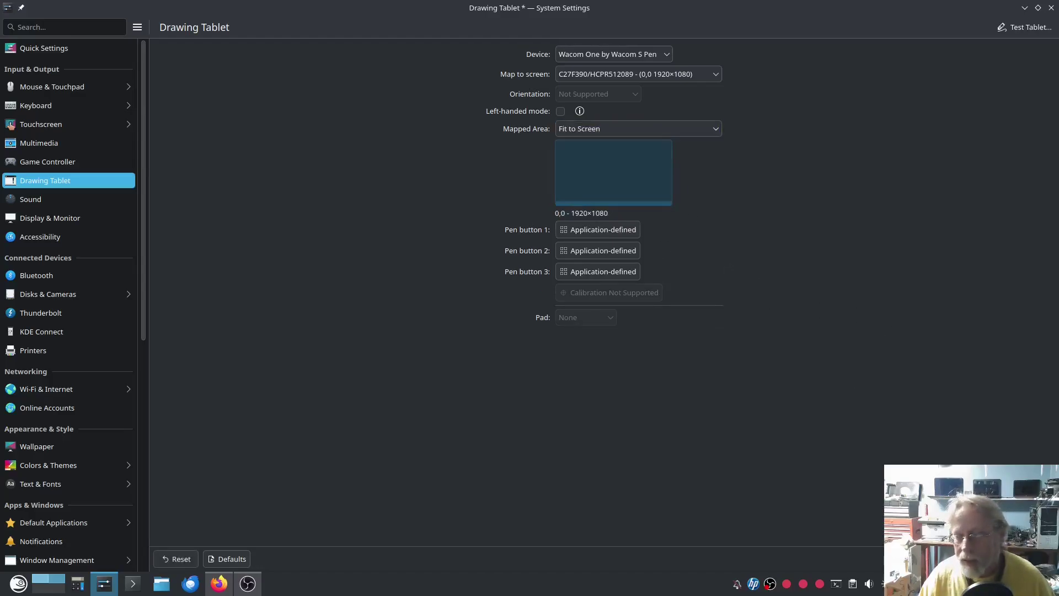
{"action": "left_click", "coordinate": [1030, 558]}
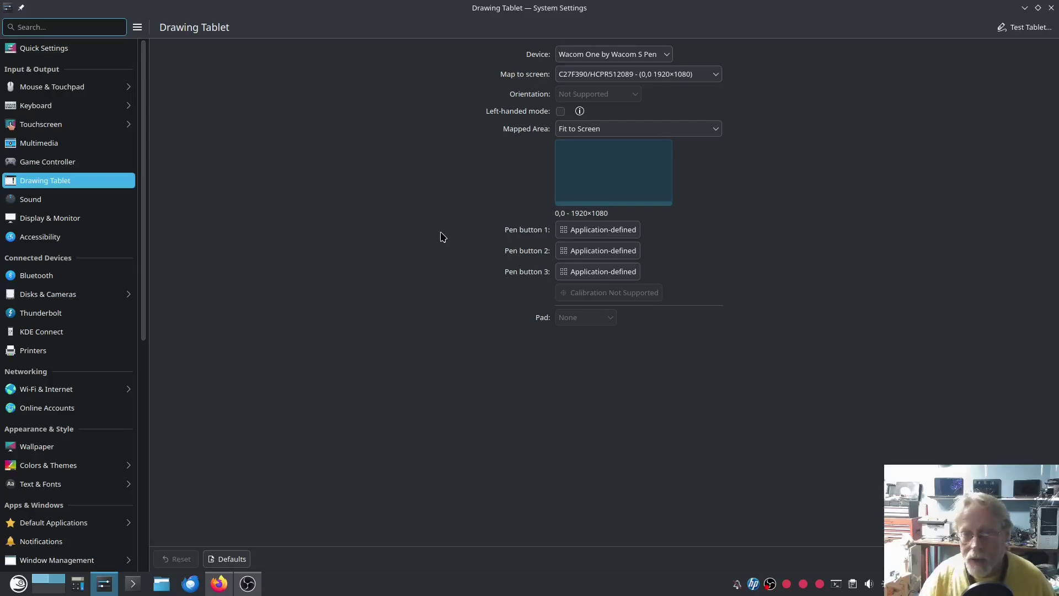
Examine the actions that can be assigned to pen button 1, leaving the assignment as it is
{"action": "left_click", "coordinate": [599, 233]}
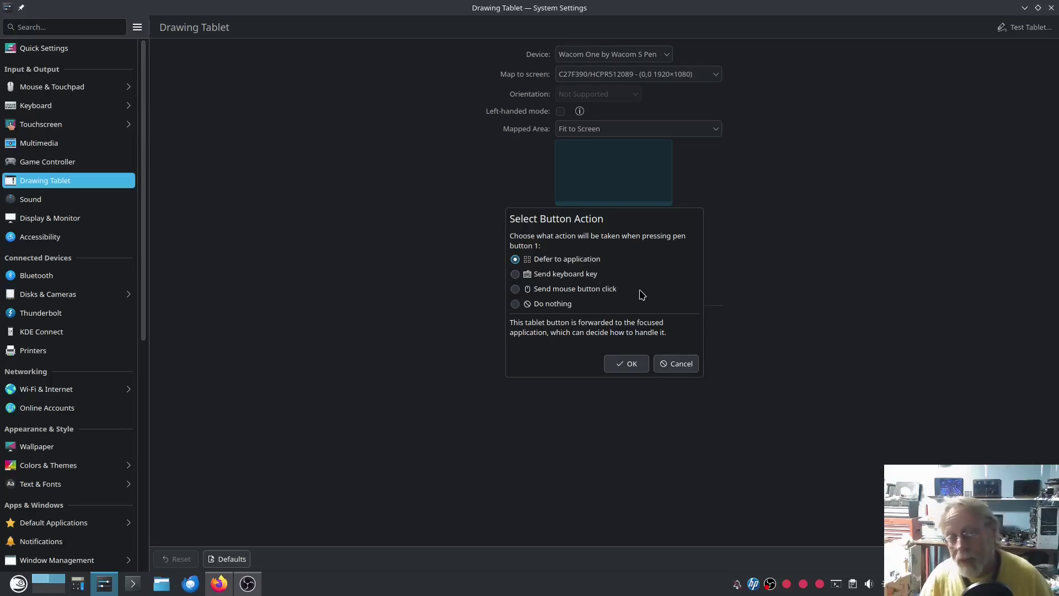
{"action": "left_click", "coordinate": [673, 366]}
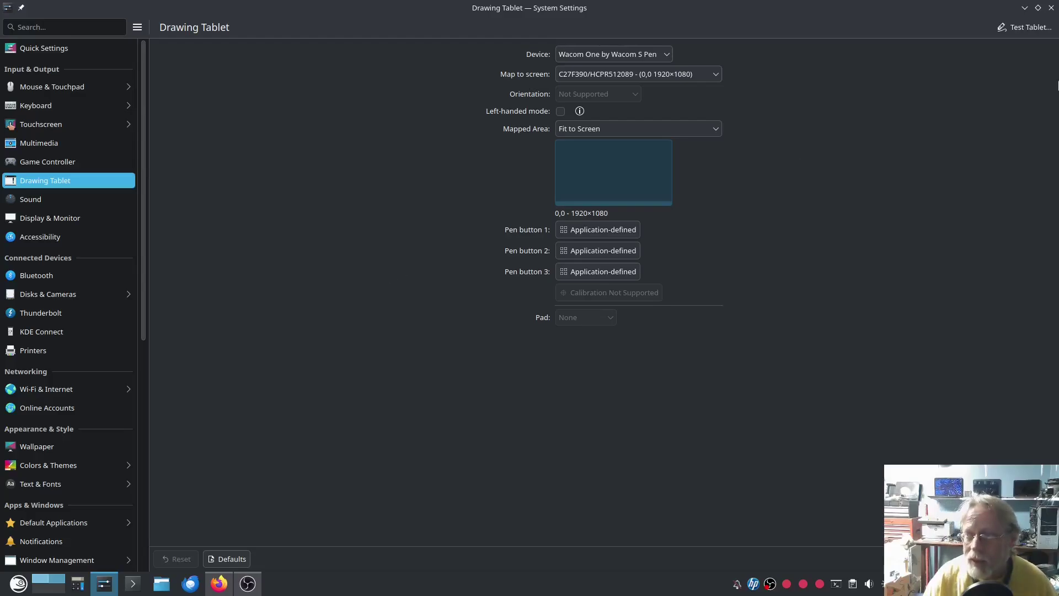
Test the stylus by drawing loops in the Tablet Tester, clearing the strokes between attempts, and close the tester
{"action": "left_click", "coordinate": [1025, 27]}
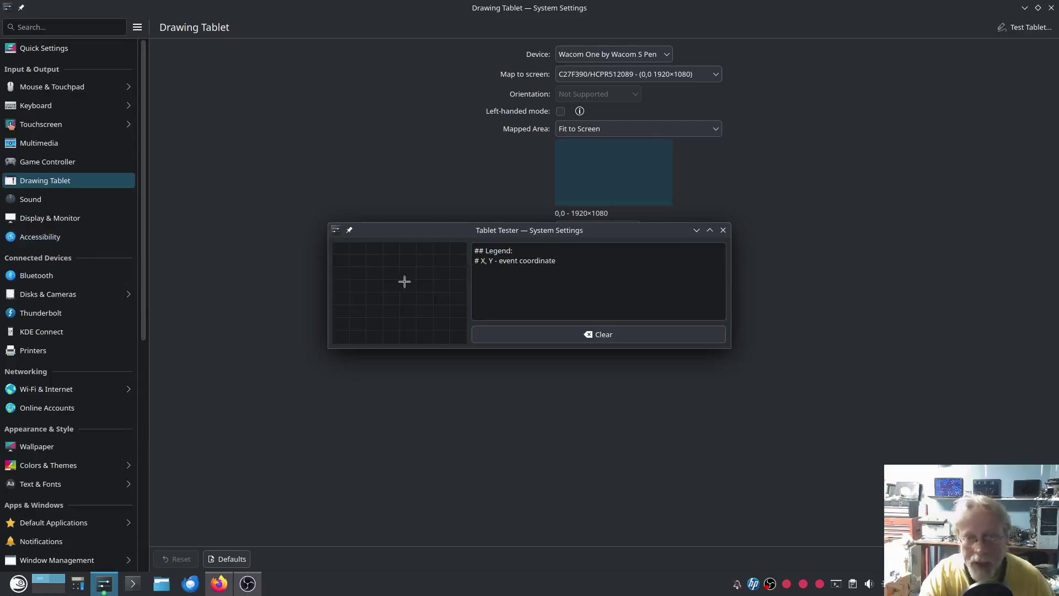
{"action": "mouse_move", "coordinate": [408, 286]}
{"action": "left_mouse_down"}
{"action": "mouse_move", "coordinate": [421, 308]}
{"action": "mouse_move", "coordinate": [396, 263]}
{"action": "mouse_move", "coordinate": [397, 324]}
{"action": "mouse_move", "coordinate": [386, 248]}
{"action": "mouse_move", "coordinate": [449, 310]}
{"action": "mouse_move", "coordinate": [426, 282]}
{"action": "left_mouse_up"}
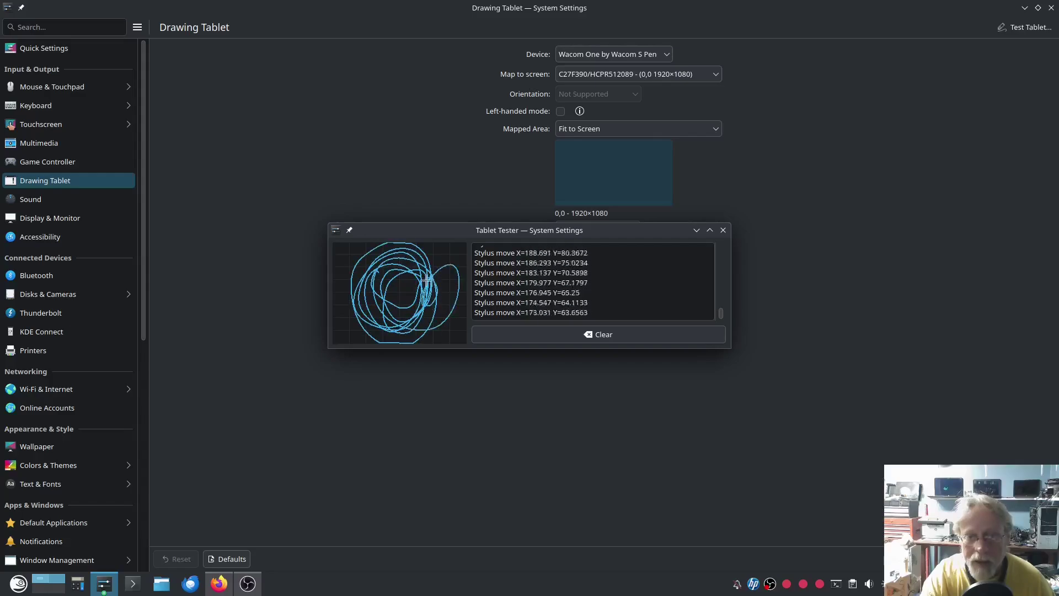
{"action": "left_click", "coordinate": [497, 330]}
{"action": "left_click_drag", "start_coordinate": [344, 283], "coordinate": [337, 292]}
{"action": "mouse_move", "coordinate": [405, 290]}
{"action": "left_mouse_down"}
{"action": "mouse_move", "coordinate": [401, 306]}
{"action": "mouse_move", "coordinate": [409, 289]}
{"action": "left_mouse_up"}
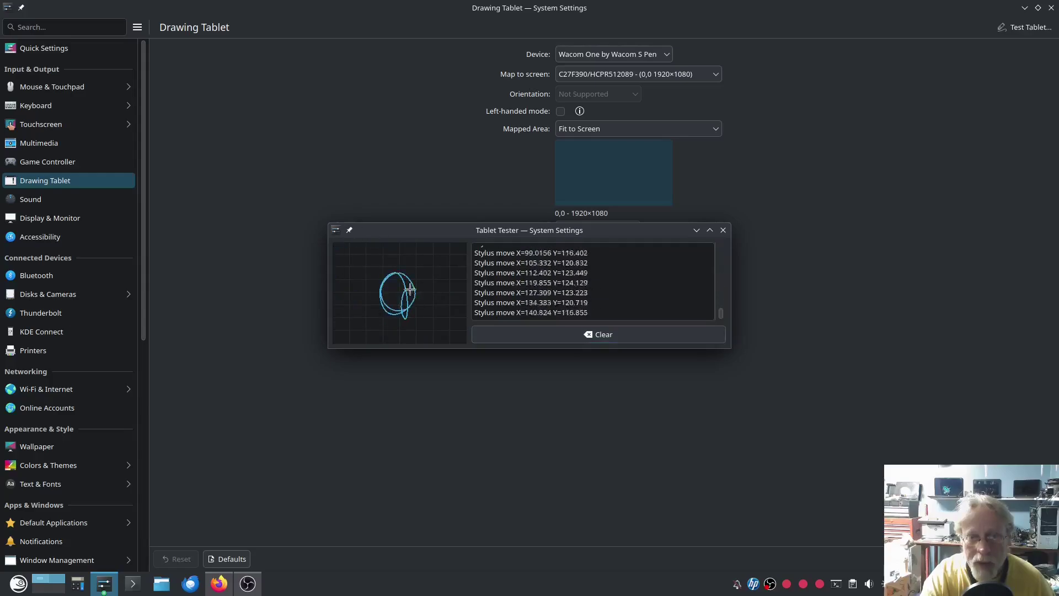
{"action": "left_click", "coordinate": [509, 331]}
{"action": "left_click", "coordinate": [723, 230]}
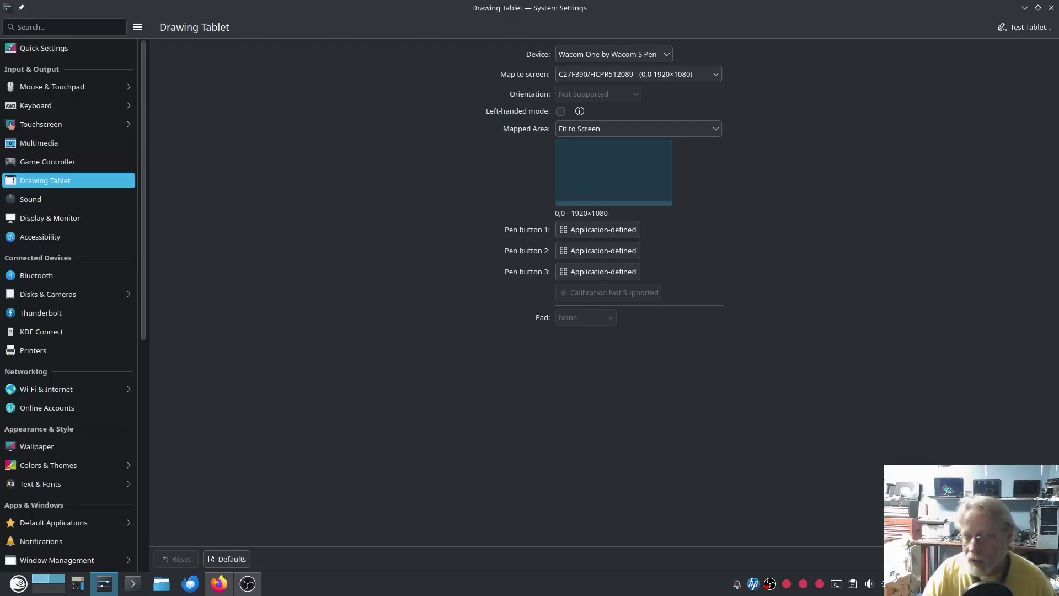
Close System Settings and read the Plasma 6.2 announcement in Firefox from the drawing tablet section through Color Management to Power Management
{"action": "left_click", "coordinate": [1051, 8]}
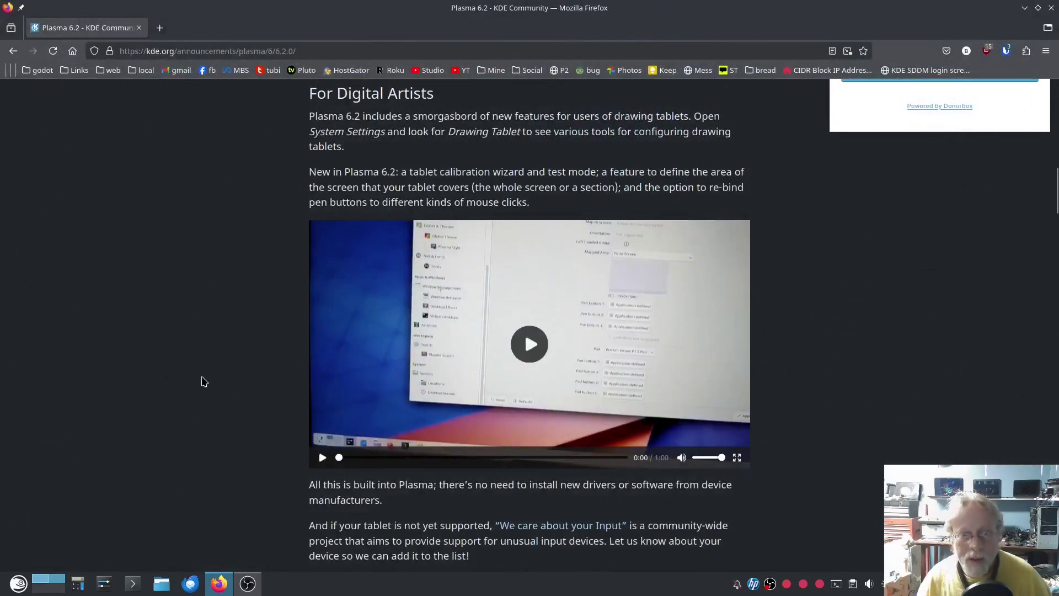
{"action": "scroll", "coordinate": [216, 371], "scroll_direction": "down", "scroll_amount": 3}
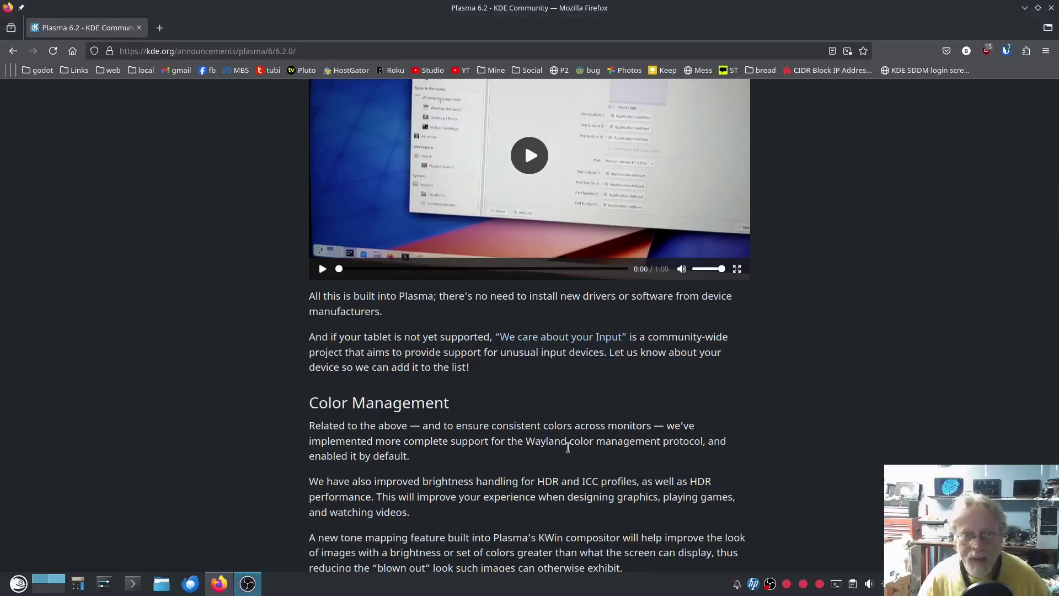
{"action": "scroll", "coordinate": [286, 411], "scroll_direction": "down", "scroll_amount": 3}
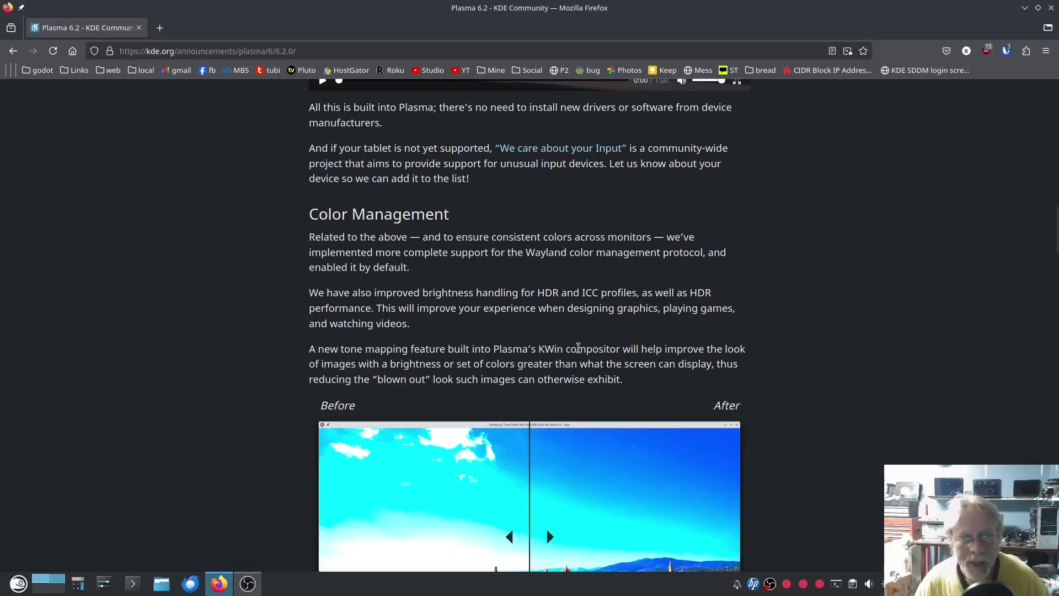
{"action": "scroll", "coordinate": [261, 321], "scroll_direction": "down", "scroll_amount": 2}
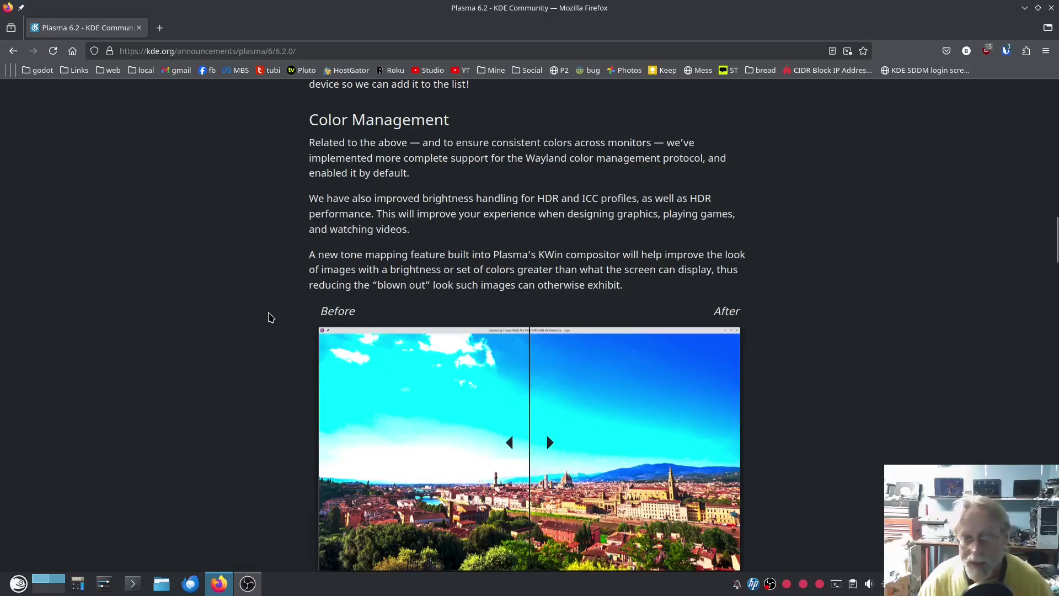
{"action": "scroll", "coordinate": [268, 315], "scroll_direction": "down", "scroll_amount": 3}
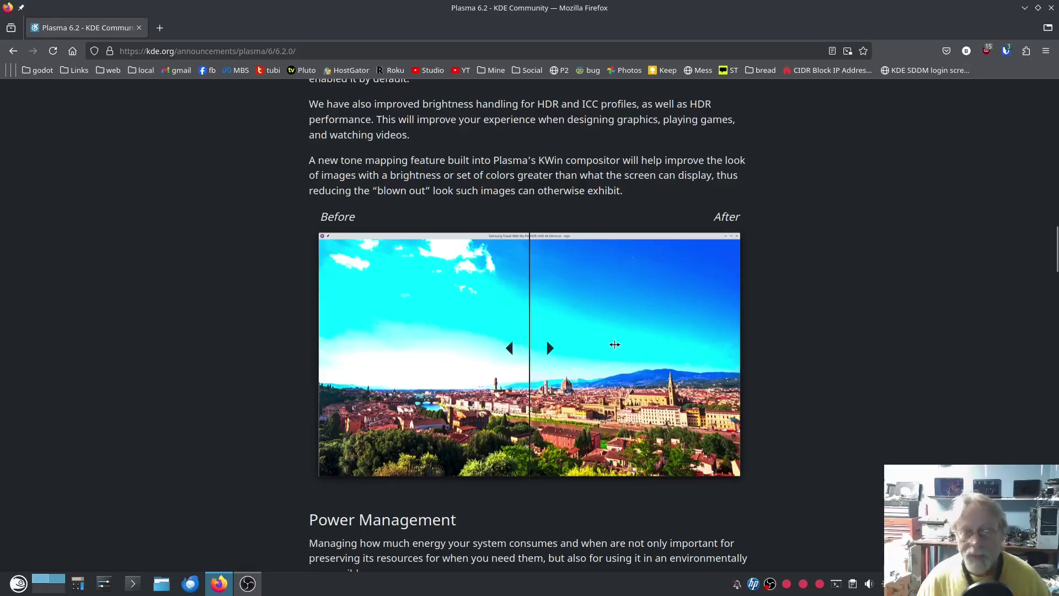
{"action": "scroll", "coordinate": [859, 383], "scroll_direction": "down", "scroll_amount": 5}
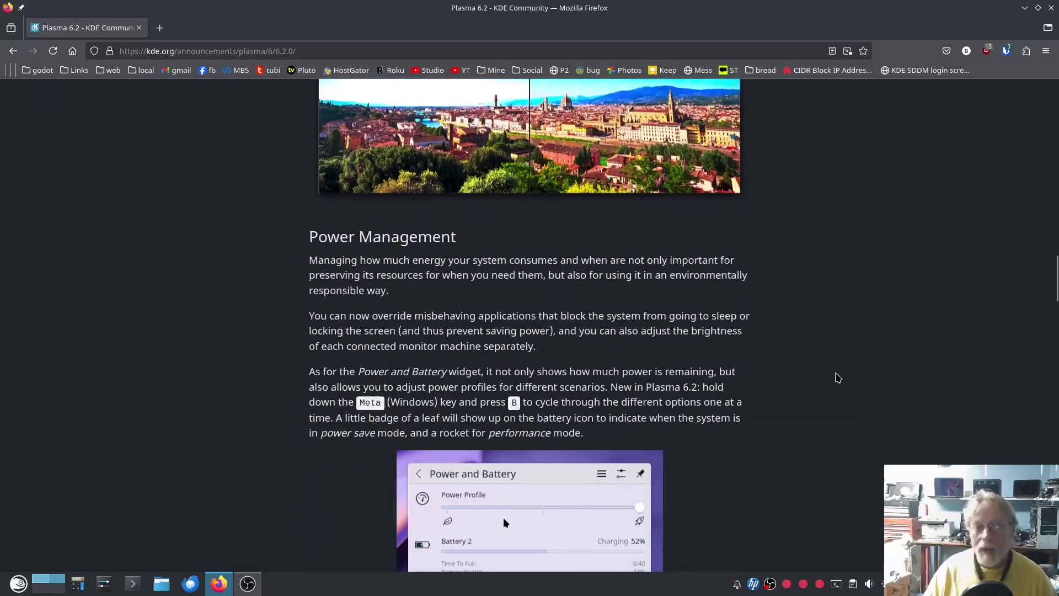
{"action": "scroll", "coordinate": [824, 374], "scroll_direction": "down", "scroll_amount": 2}
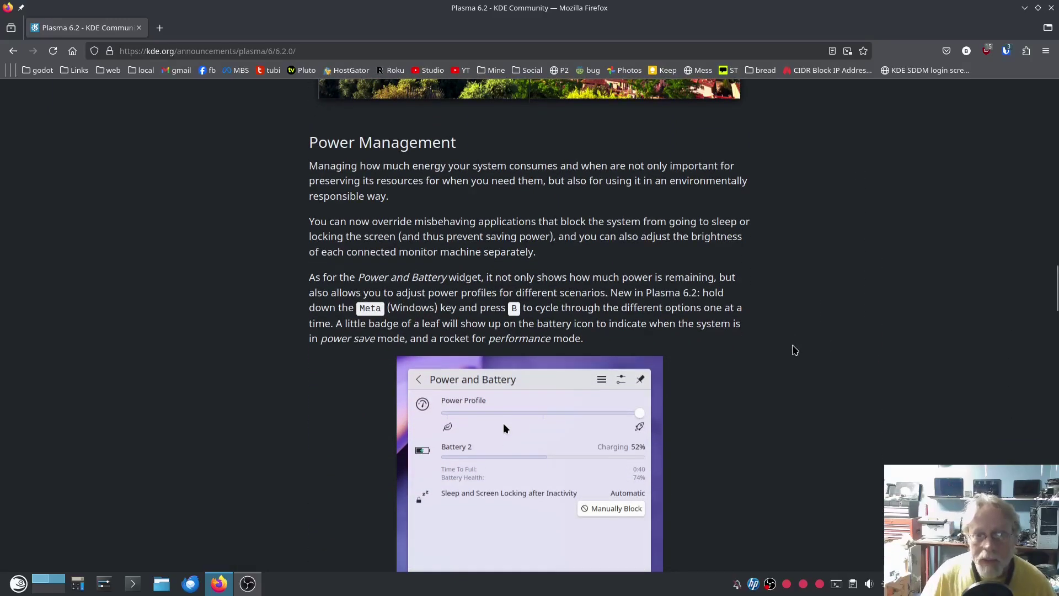
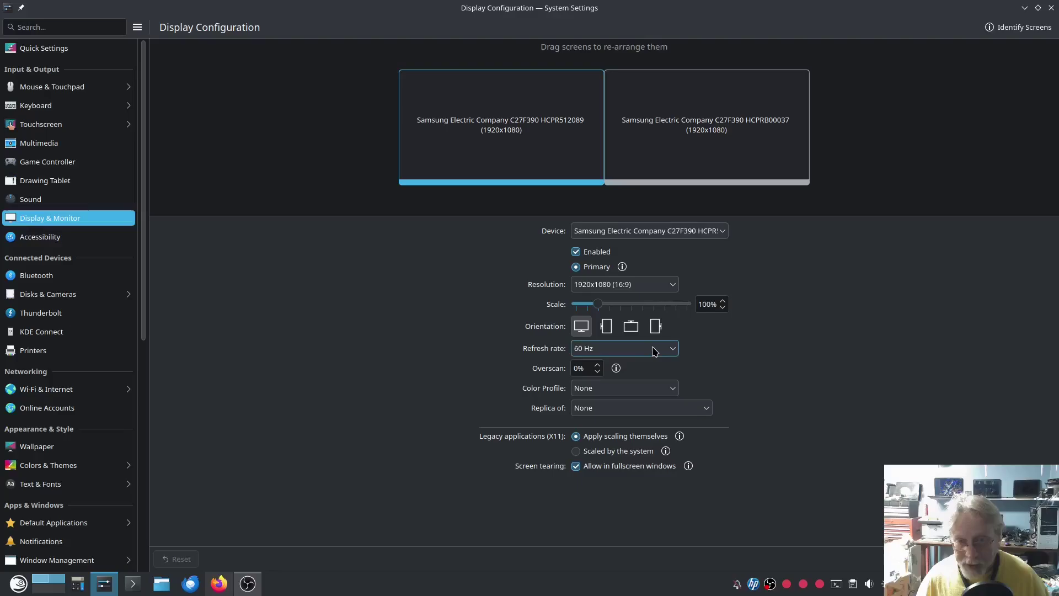
Examine the color profile choices for the primary display in Display Configuration, keeping the profile at None
{"action": "left_click", "coordinate": [612, 393]}
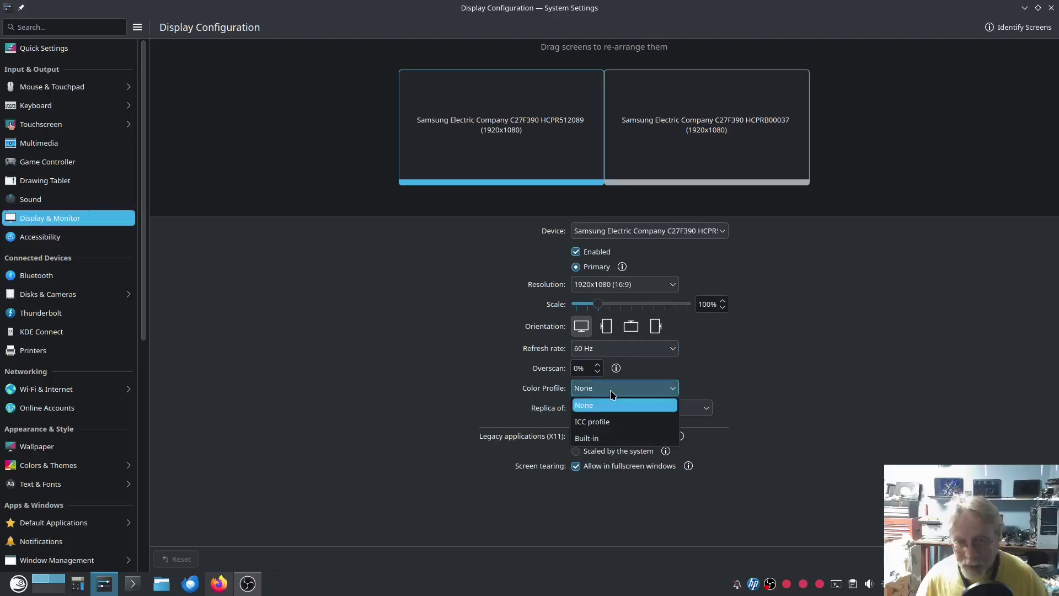
{"action": "left_click", "coordinate": [612, 393]}
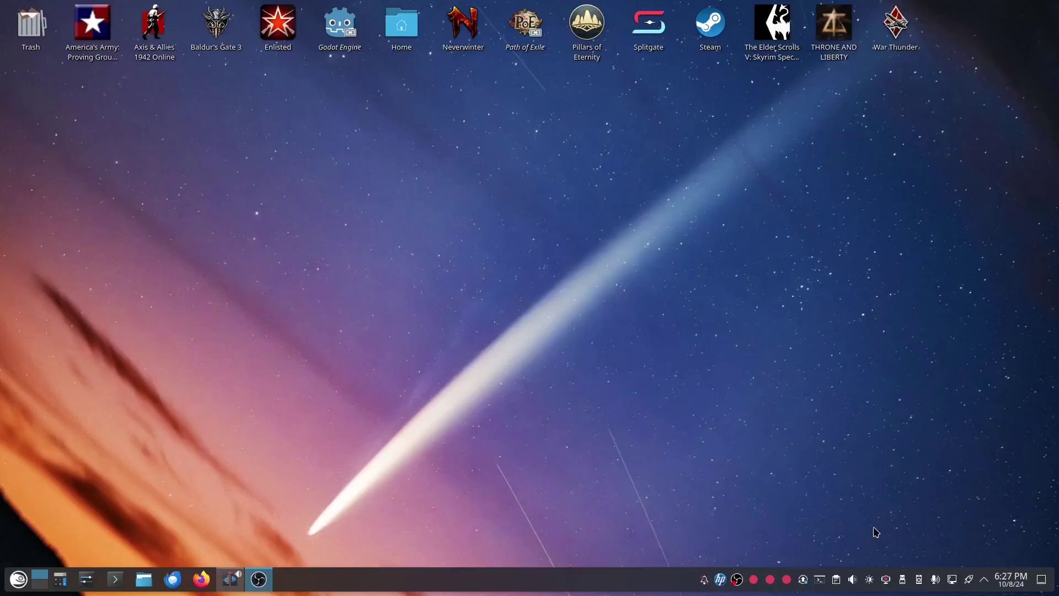
Try the separate brightness controls for both Samsung monitors, leaving each at 100%, and close the Brightness and Color widget
{"action": "left_click", "coordinate": [869, 580]}
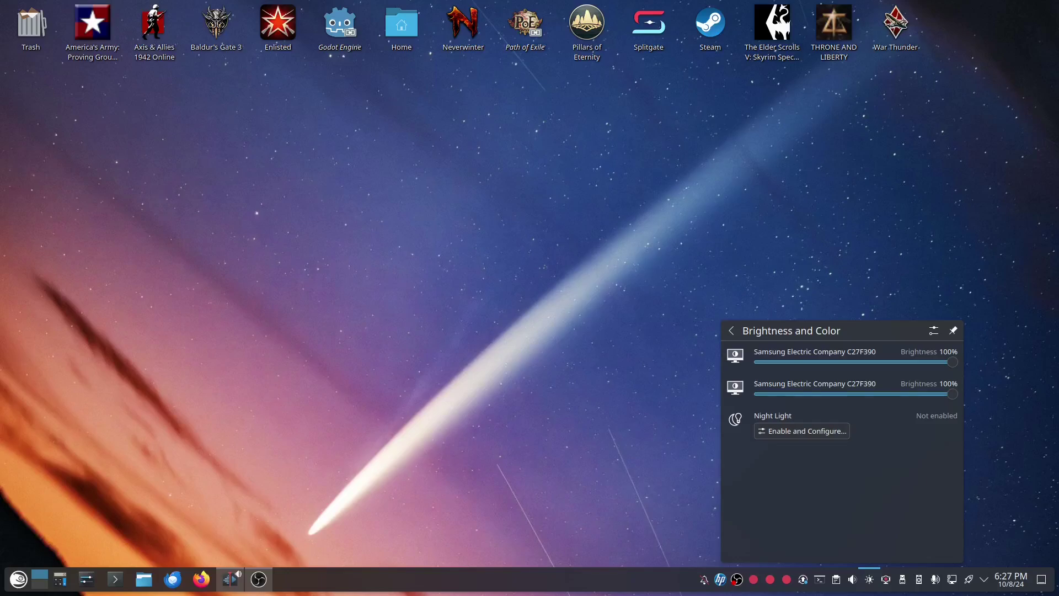
{"action": "left_click_drag", "start_coordinate": [969, 362], "coordinate": [1057, 384]}
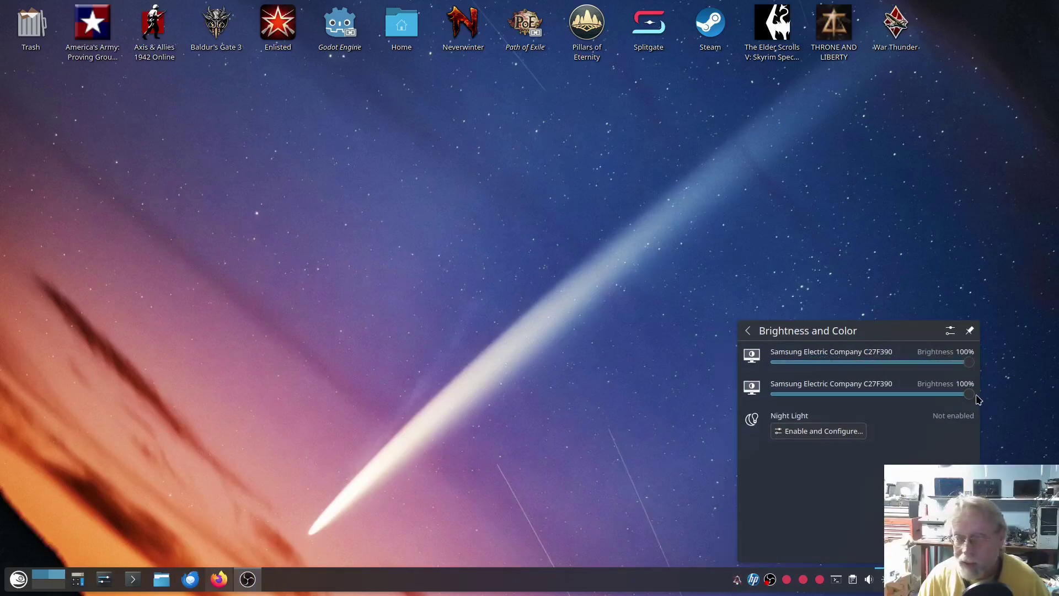
{"action": "left_click_drag", "start_coordinate": [969, 394], "coordinate": [1007, 402]}
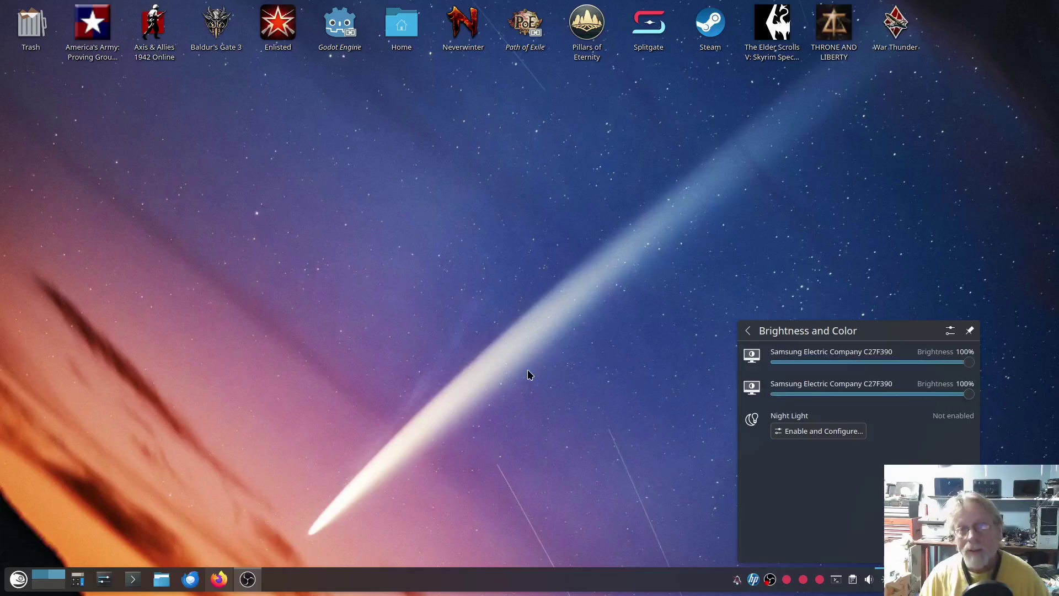
{"action": "left_click", "coordinate": [492, 348]}
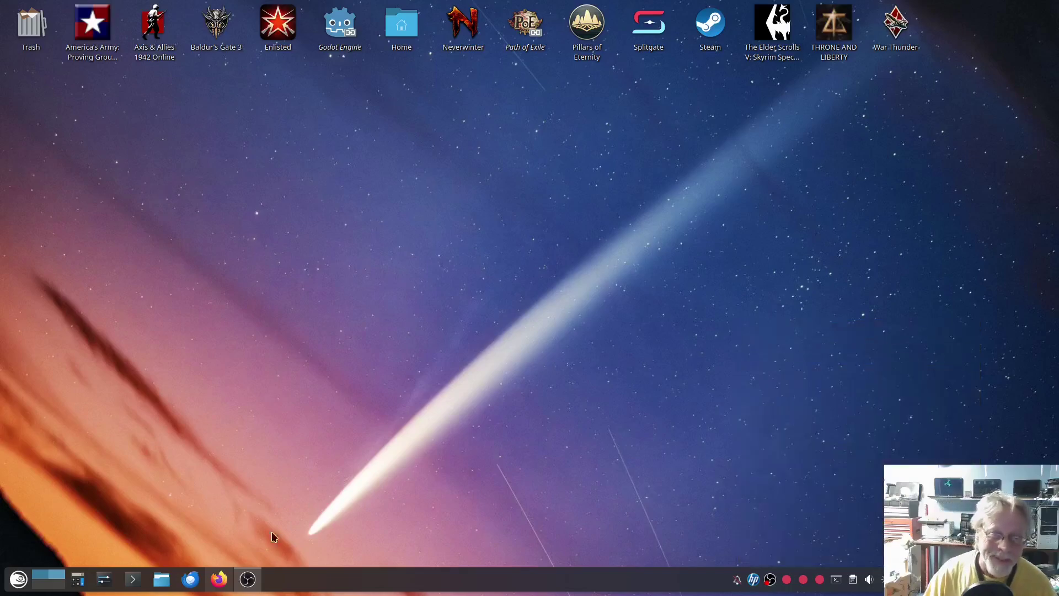
Switch back to the announcement in Firefox, review its Power and Battery section, and open the system's own Power and Battery widget
{"action": "left_click", "coordinate": [219, 579]}
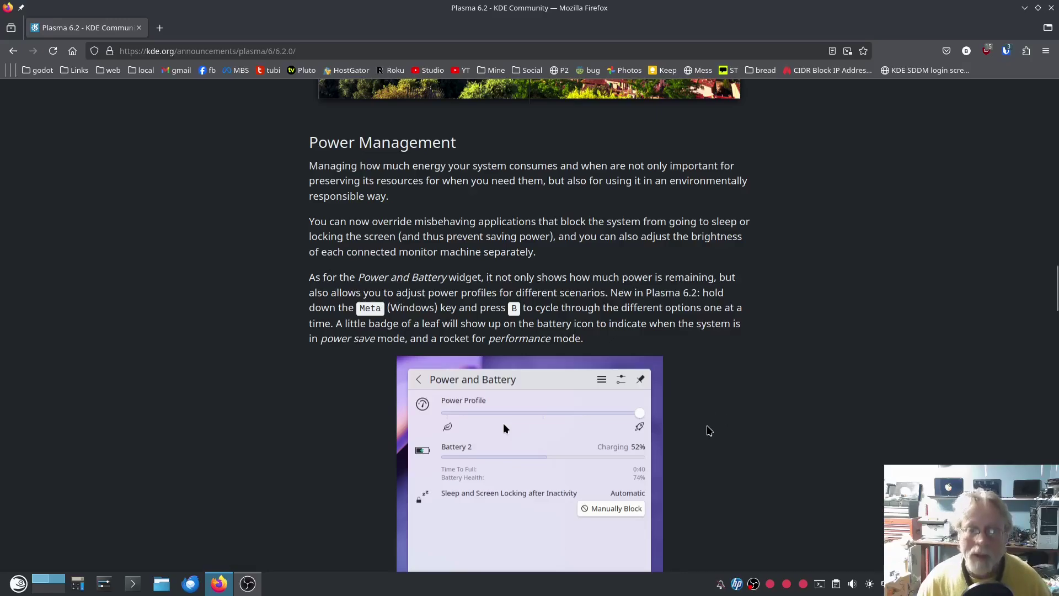
{"action": "scroll", "coordinate": [750, 428], "scroll_direction": "down", "scroll_amount": 7}
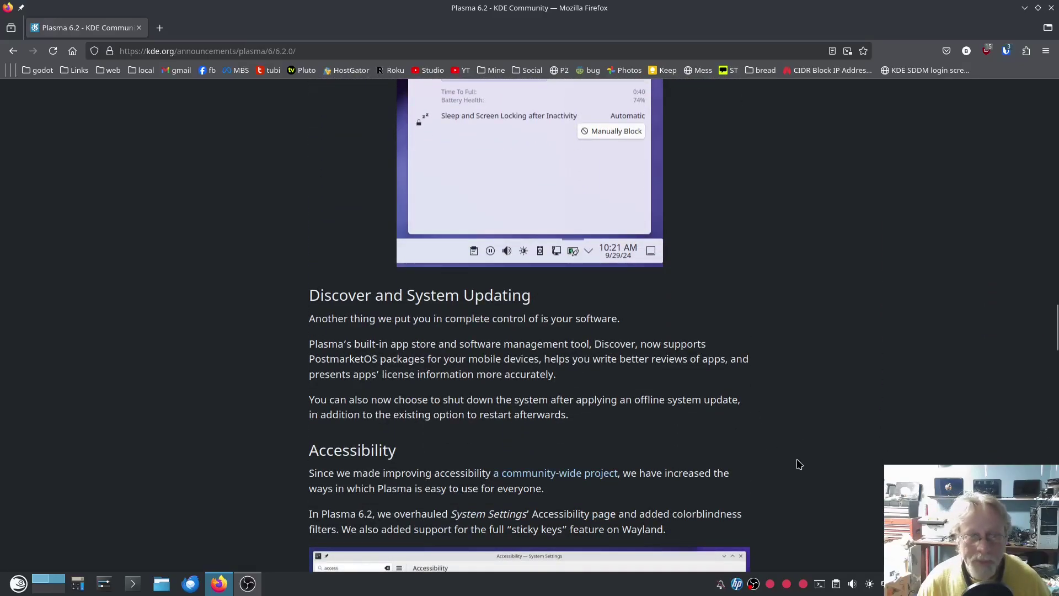
{"action": "scroll", "coordinate": [792, 451], "scroll_direction": "up", "scroll_amount": 3}
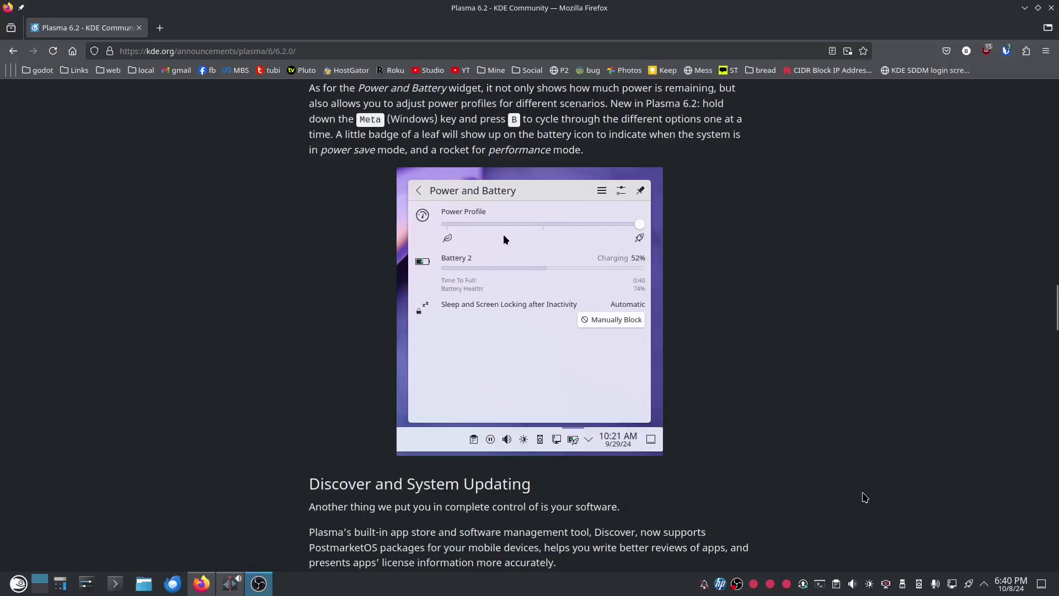
{"action": "left_click", "coordinate": [968, 585]}
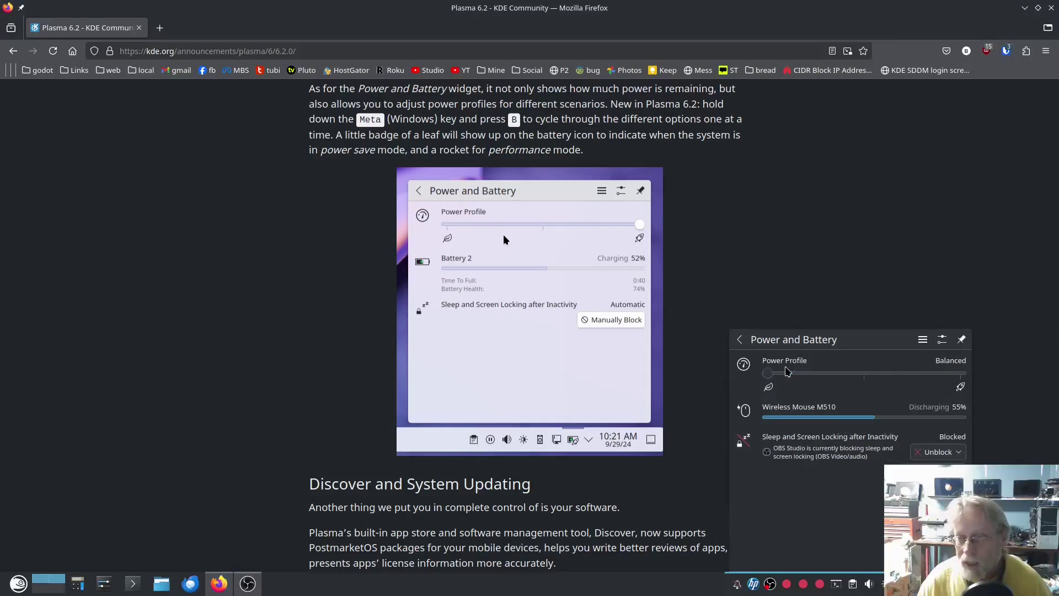
Set the power profile to Performance, check the options for unblocking sleep and screen locking, and close the Power and Battery widget
{"action": "left_click", "coordinate": [861, 373]}
{"action": "left_click_drag", "start_coordinate": [862, 375], "coordinate": [961, 375]}
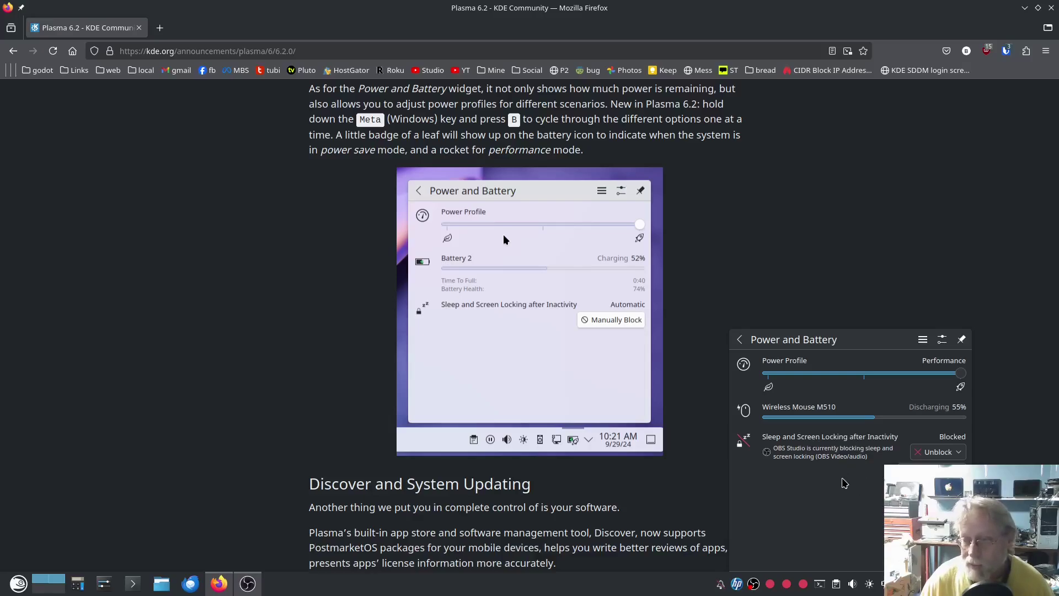
{"action": "left_click", "coordinate": [958, 453]}
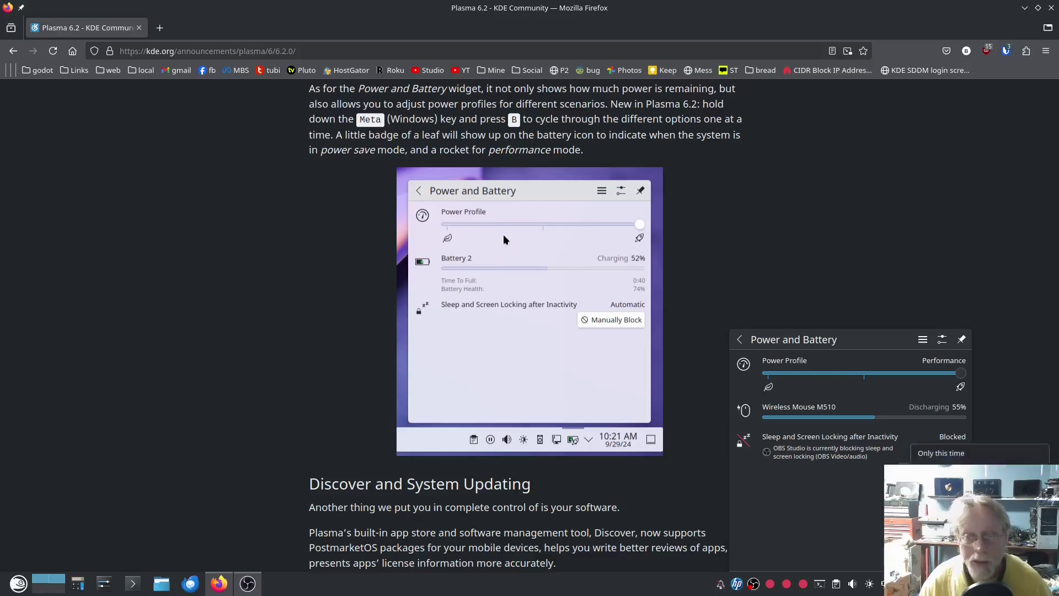
{"action": "left_click", "coordinate": [866, 506]}
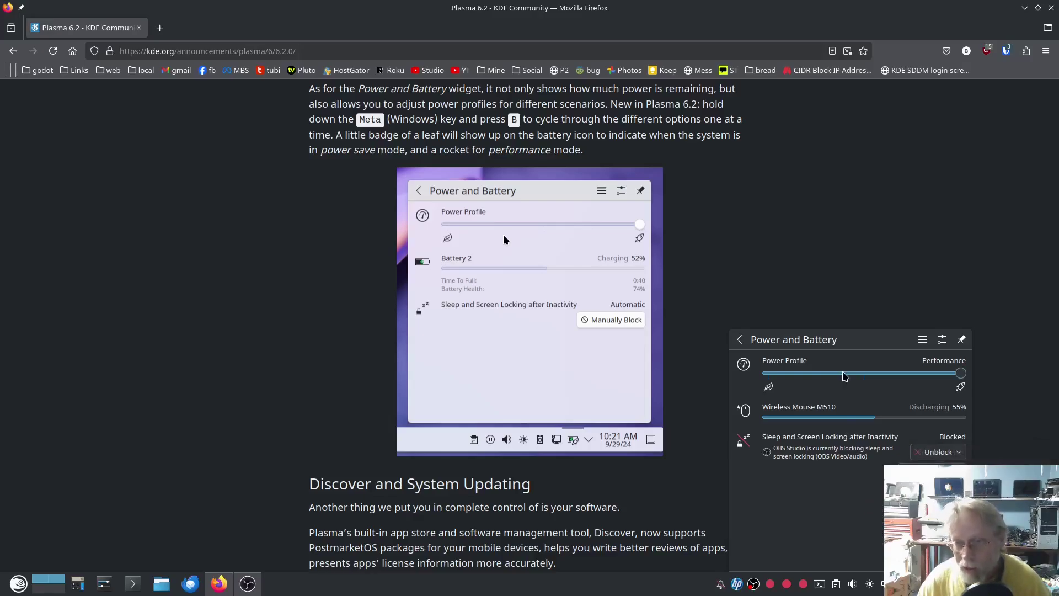
{"action": "left_click", "coordinate": [760, 284]}
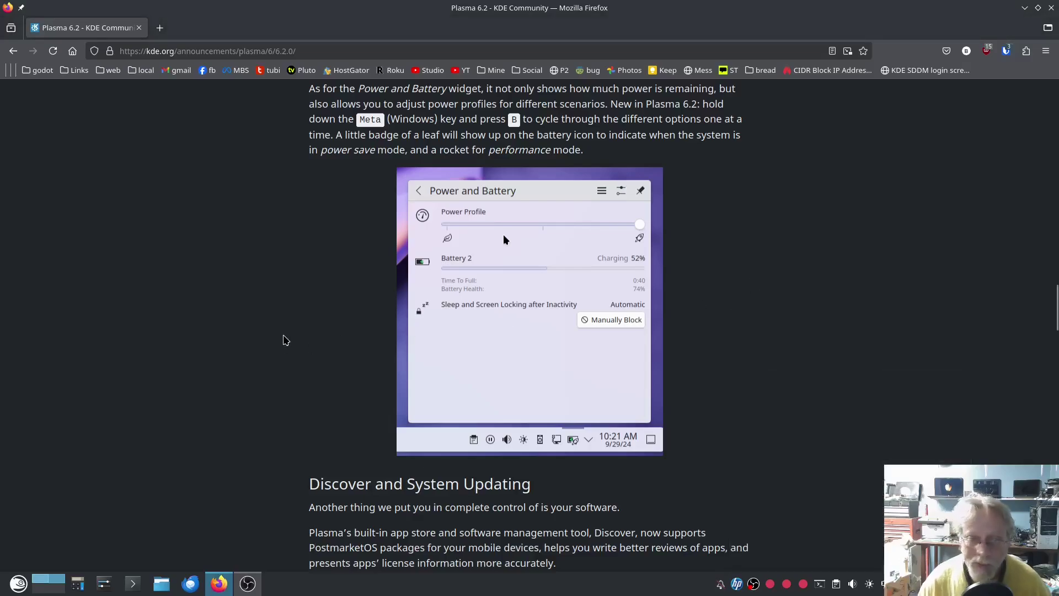
Read the announcement's Discover section, then open Discover maximized and show Discord's page from the installed applications
{"action": "scroll", "coordinate": [270, 339], "scroll_direction": "down", "scroll_amount": 5}
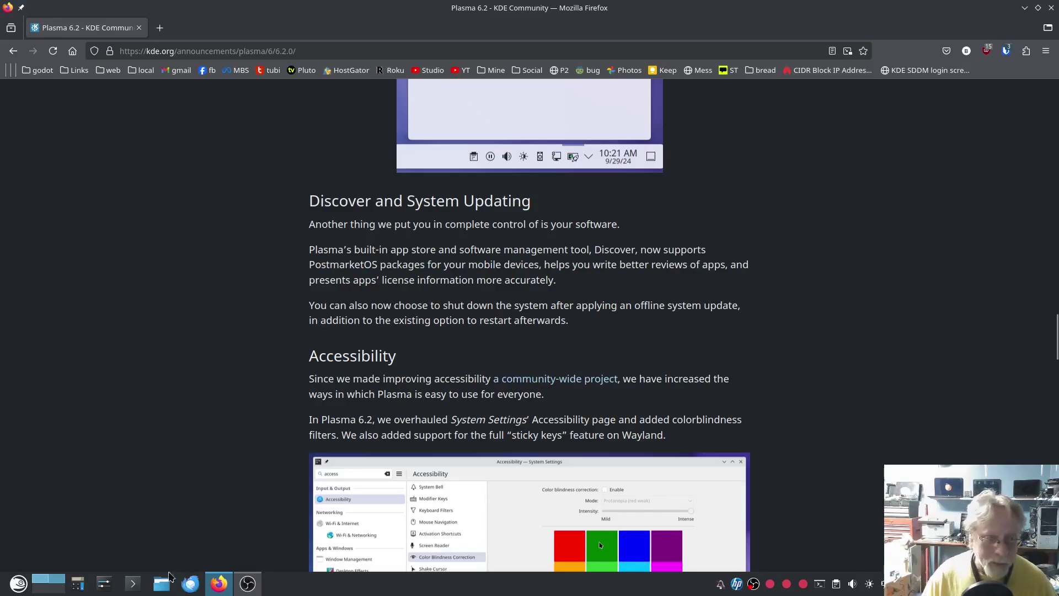
{"action": "left_click", "coordinate": [18, 583]}
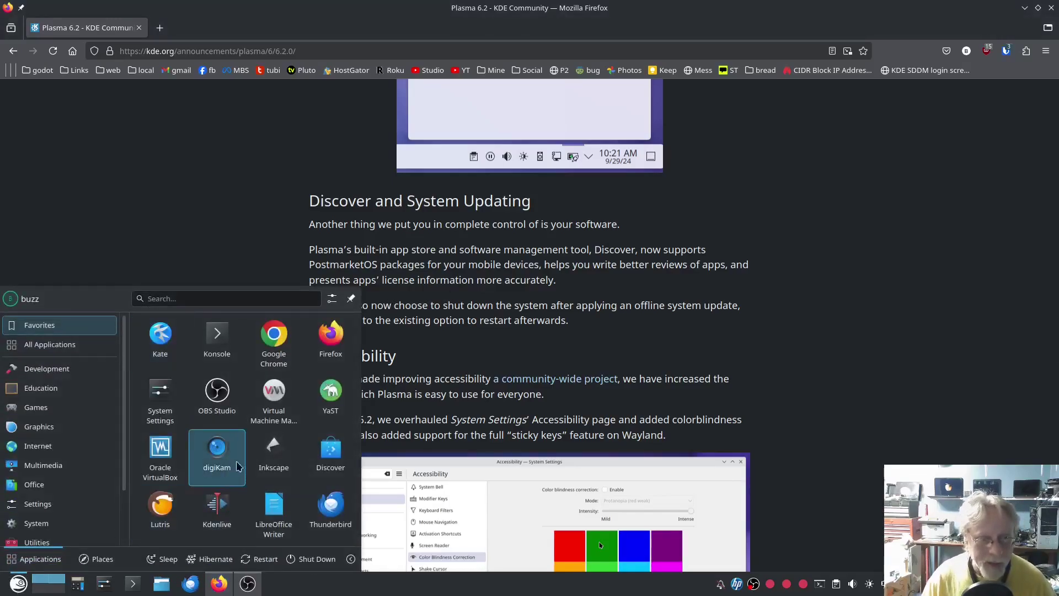
{"action": "left_click", "coordinate": [330, 452]}
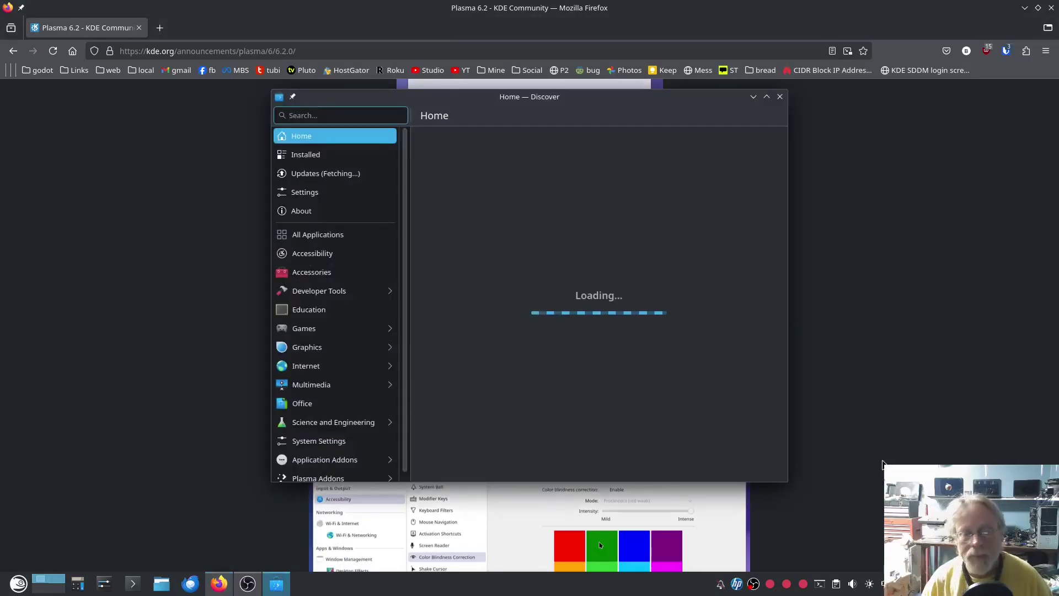
{"action": "left_click", "coordinate": [766, 97]}
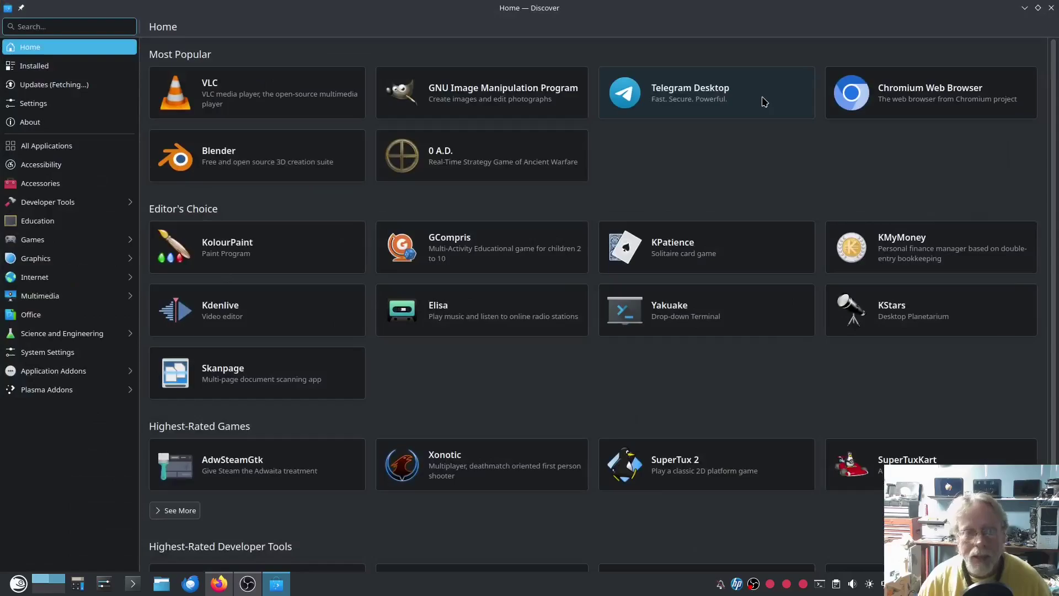
{"action": "left_click", "coordinate": [56, 66]}
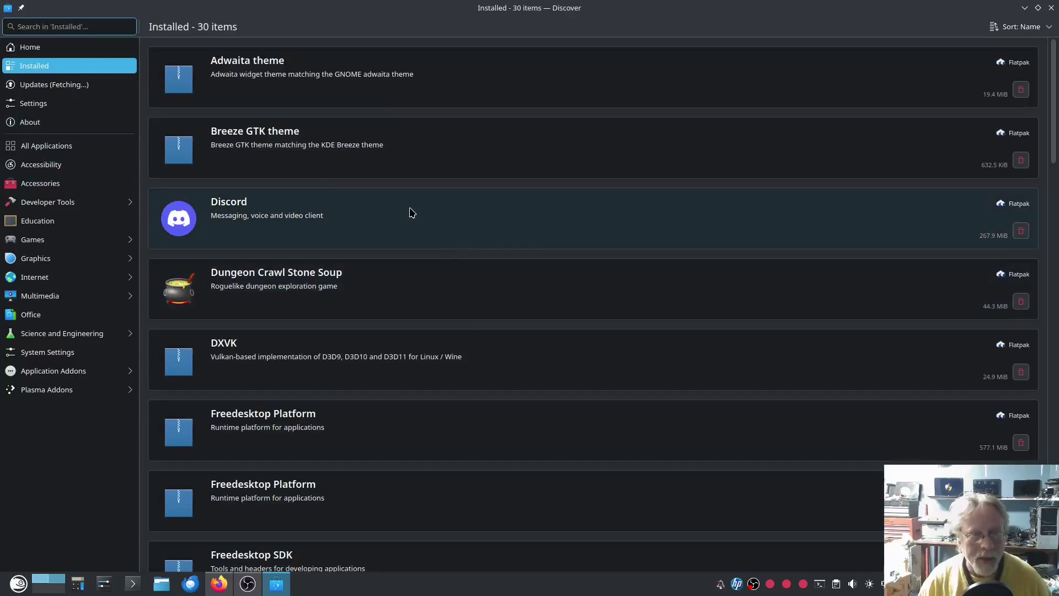
{"action": "left_click", "coordinate": [289, 215]}
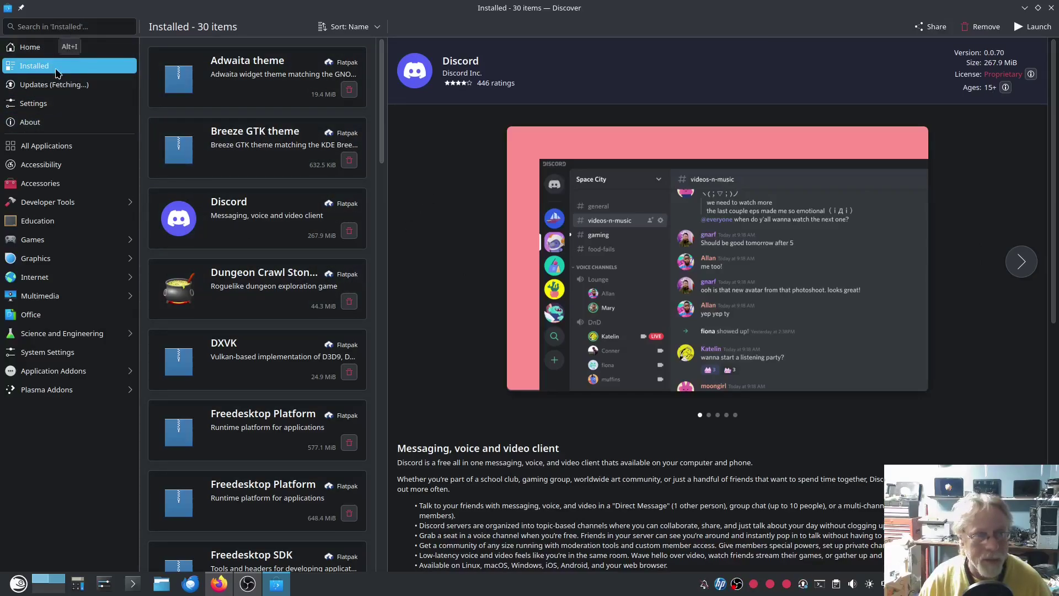
Open Kdenlive's page from the installed applications and examine its rating, description, external links and permissions
{"action": "scroll", "coordinate": [282, 375], "scroll_direction": "down", "scroll_amount": 3}
{"action": "scroll", "coordinate": [282, 380], "scroll_direction": "down", "scroll_amount": 10}
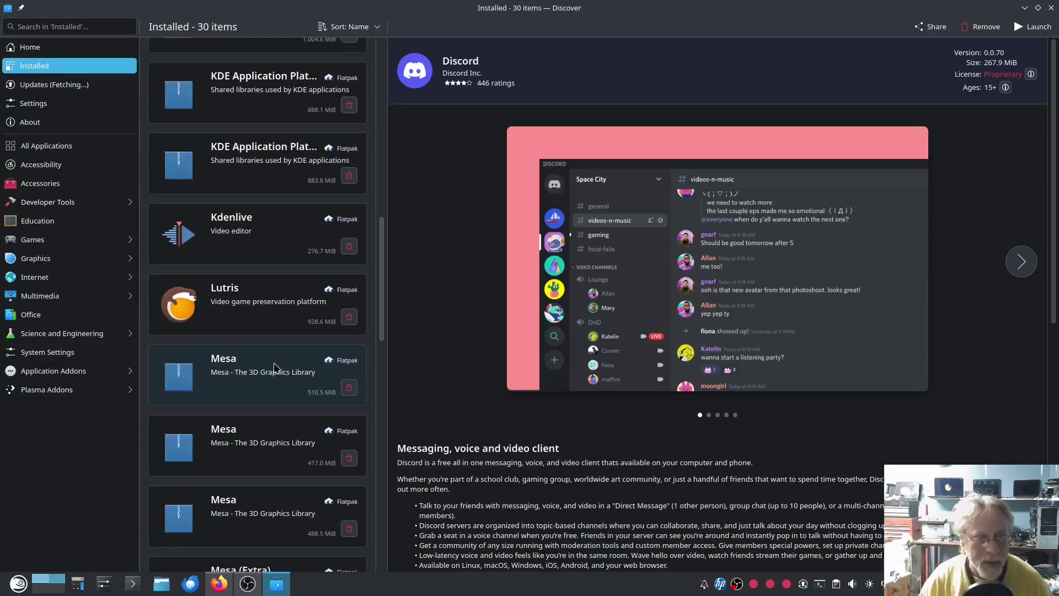
{"action": "left_click", "coordinate": [240, 242]}
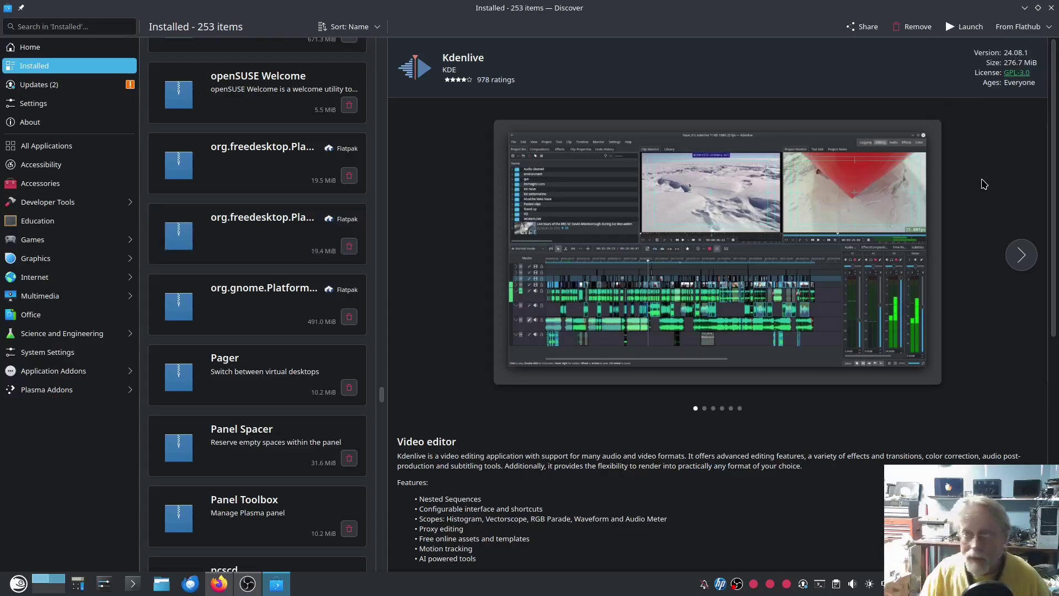
{"action": "scroll", "coordinate": [480, 314], "scroll_direction": "down", "scroll_amount": 2}
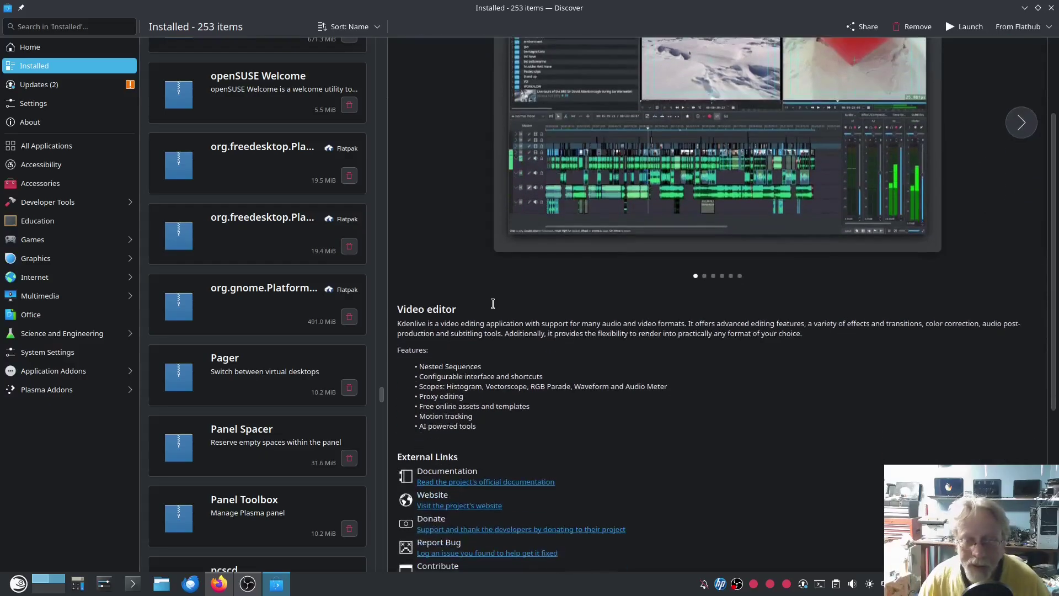
{"action": "scroll", "coordinate": [751, 396], "scroll_direction": "down", "scroll_amount": 4}
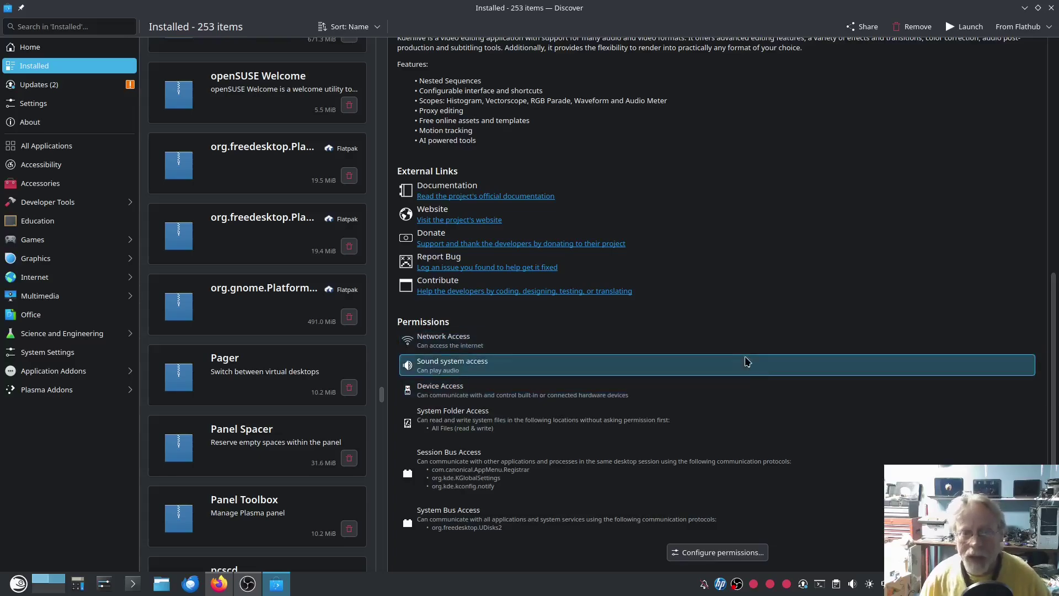
{"action": "scroll", "coordinate": [747, 359], "scroll_direction": "up", "scroll_amount": 6}
{"action": "scroll", "coordinate": [782, 395], "scroll_direction": "up", "scroll_amount": 1}
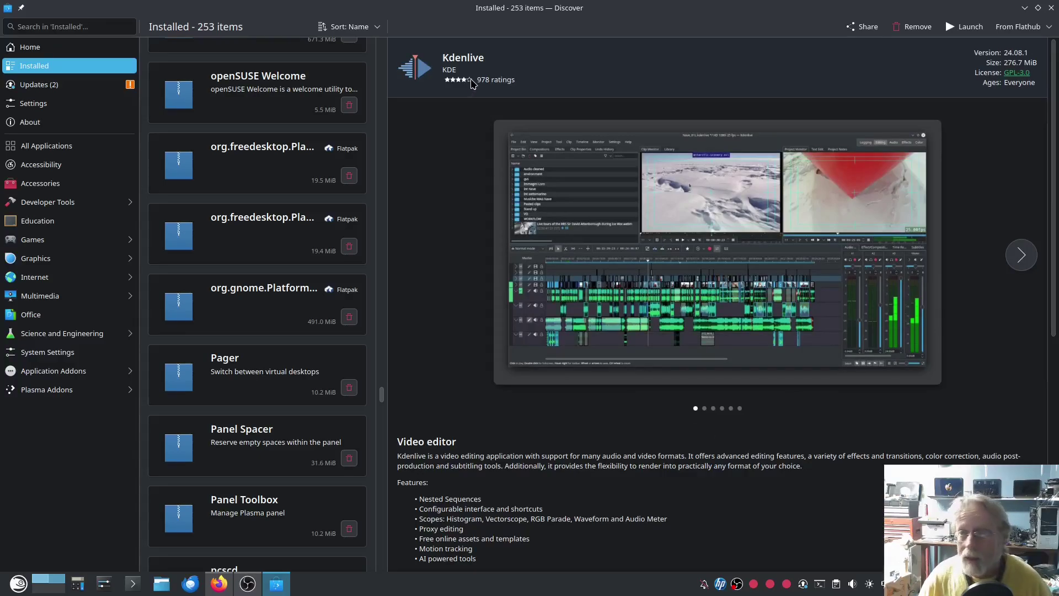
{"action": "scroll", "coordinate": [456, 259], "scroll_direction": "down", "scroll_amount": 3}
{"action": "scroll", "coordinate": [734, 441], "scroll_direction": "down", "scroll_amount": 1}
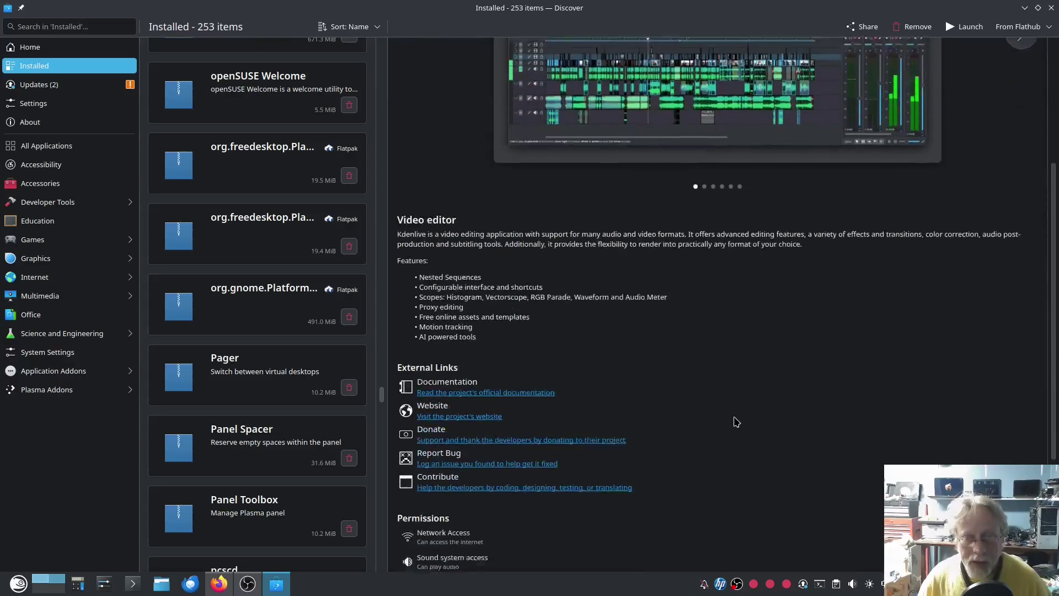
{"action": "scroll", "coordinate": [737, 422], "scroll_direction": "down", "scroll_amount": 1}
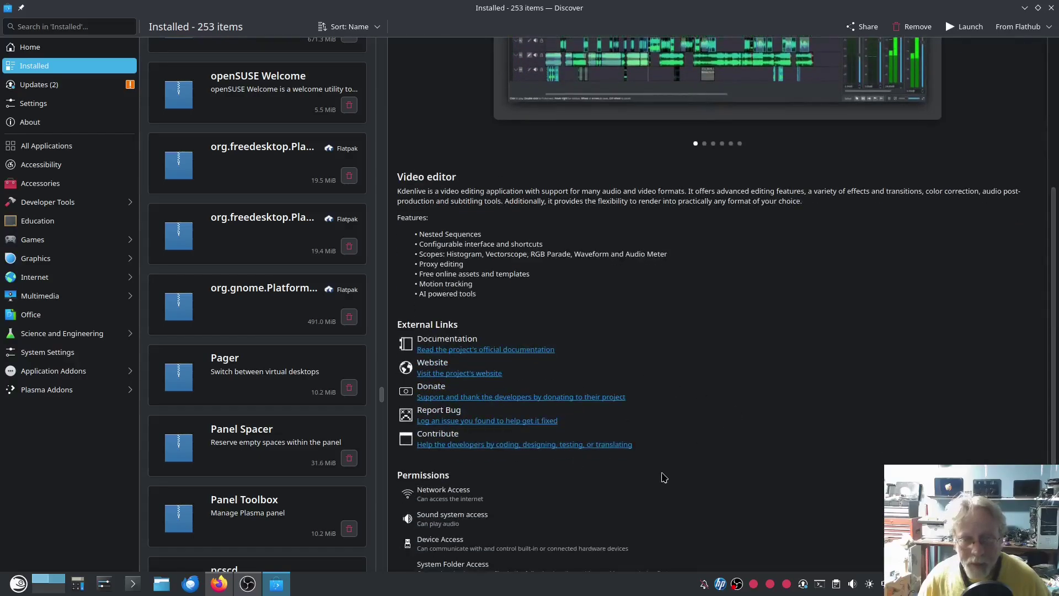
{"action": "scroll", "coordinate": [664, 477], "scroll_direction": "down", "scroll_amount": 4}
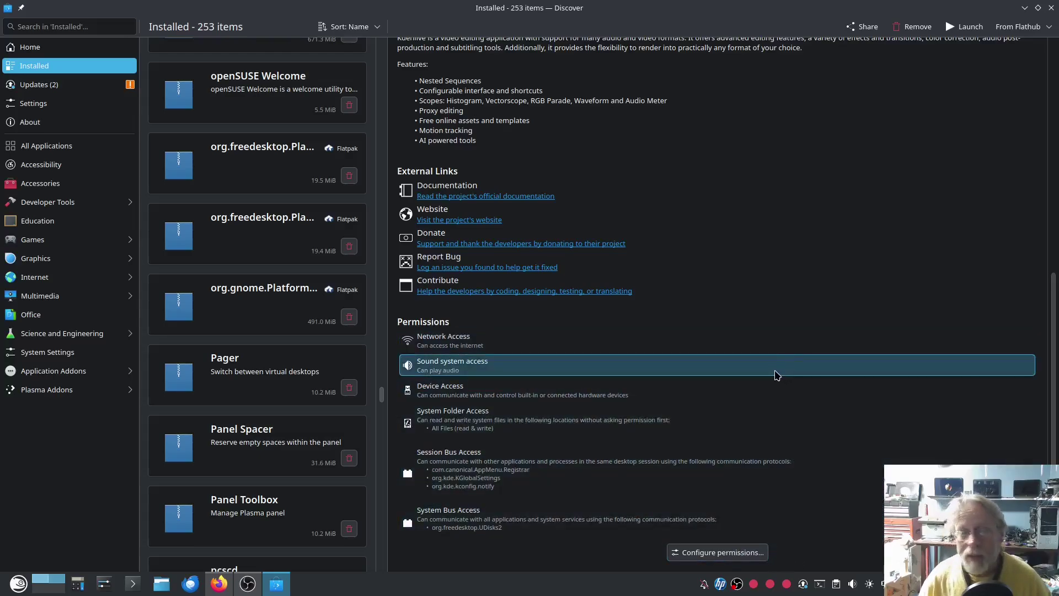
Open Steam's page further down the installed list, review its license information and permissions, and close Discover
{"action": "scroll", "coordinate": [286, 348], "scroll_direction": "down", "scroll_amount": 6}
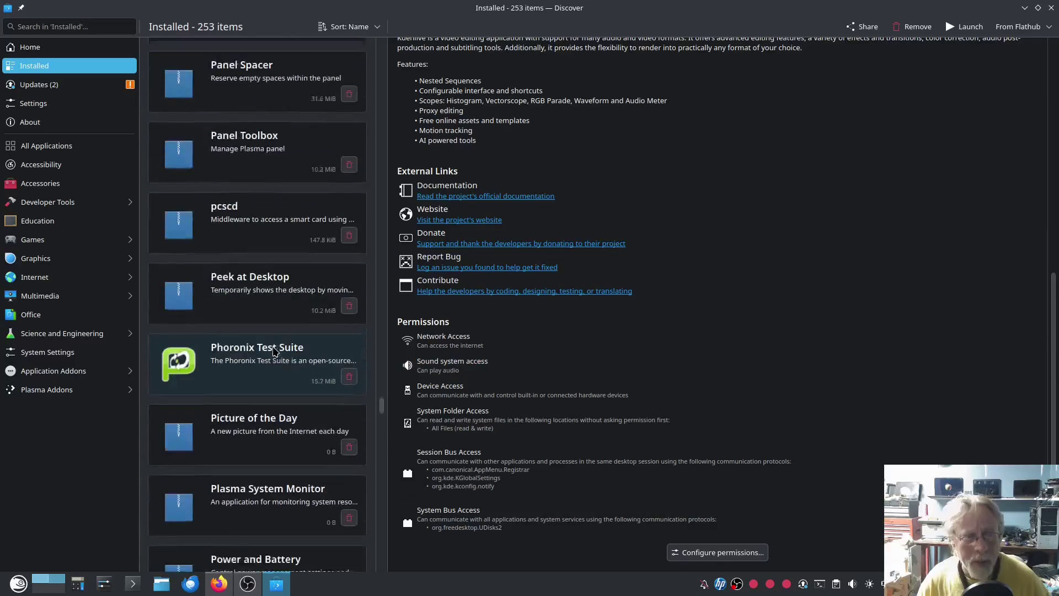
{"action": "scroll", "coordinate": [286, 348], "scroll_direction": "down", "scroll_amount": 8}
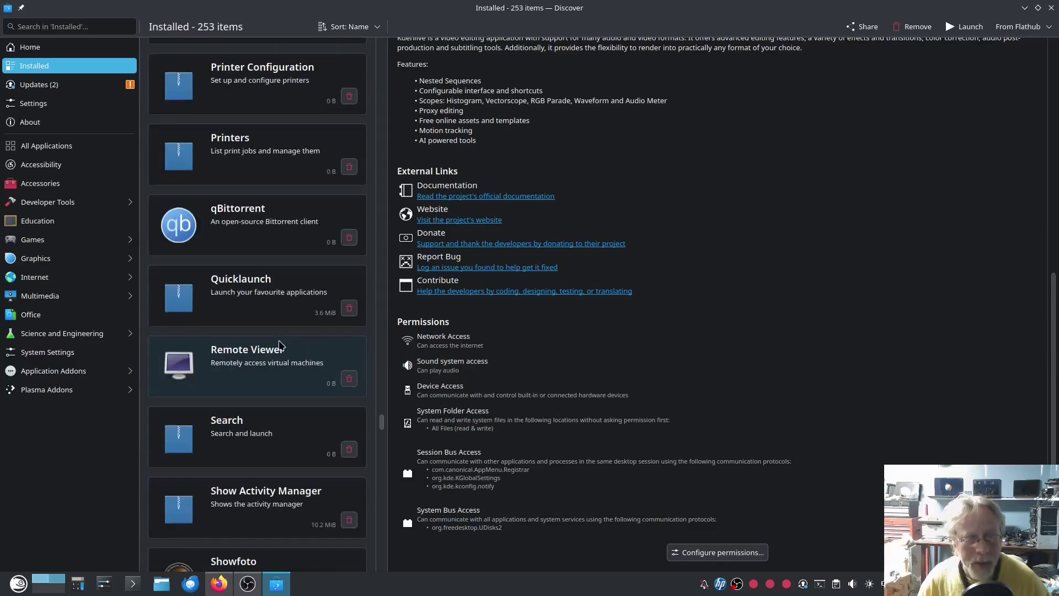
{"action": "scroll", "coordinate": [275, 345], "scroll_direction": "down", "scroll_amount": 3}
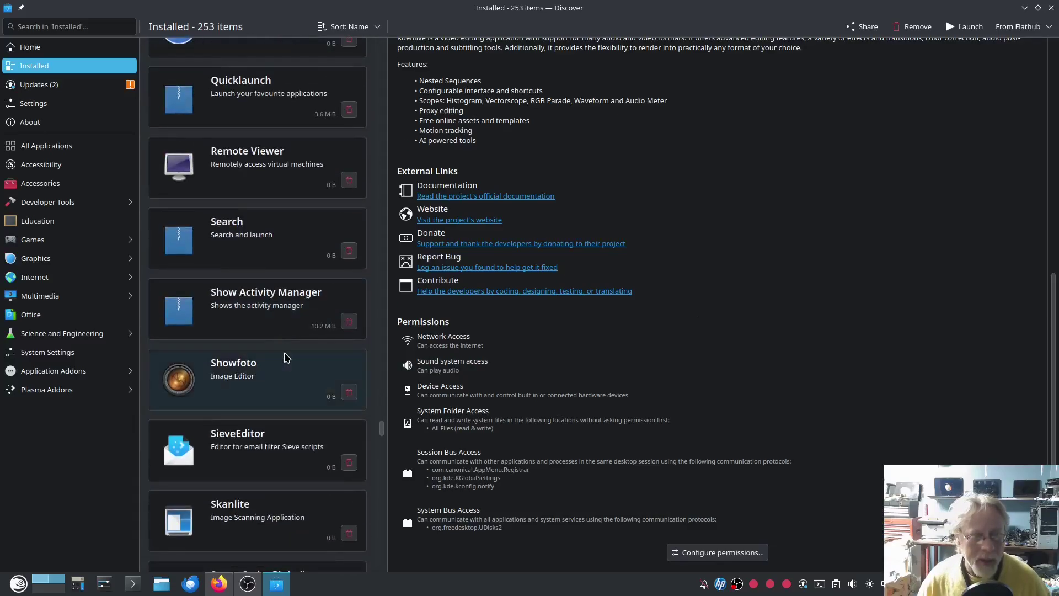
{"action": "scroll", "coordinate": [287, 382], "scroll_direction": "down", "scroll_amount": 4}
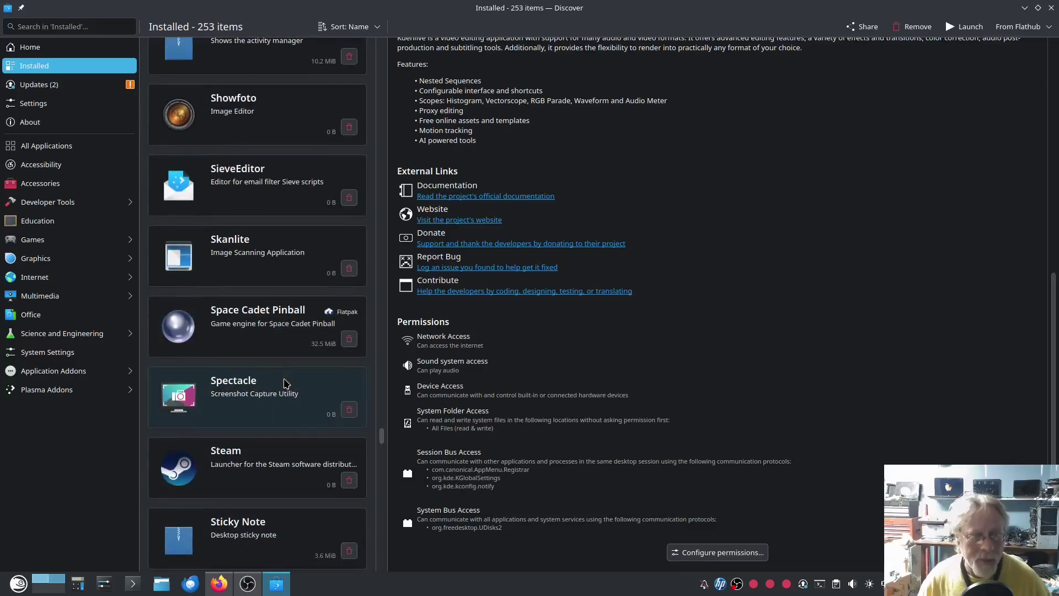
{"action": "left_click", "coordinate": [273, 390]}
{"action": "left_click", "coordinate": [249, 480]}
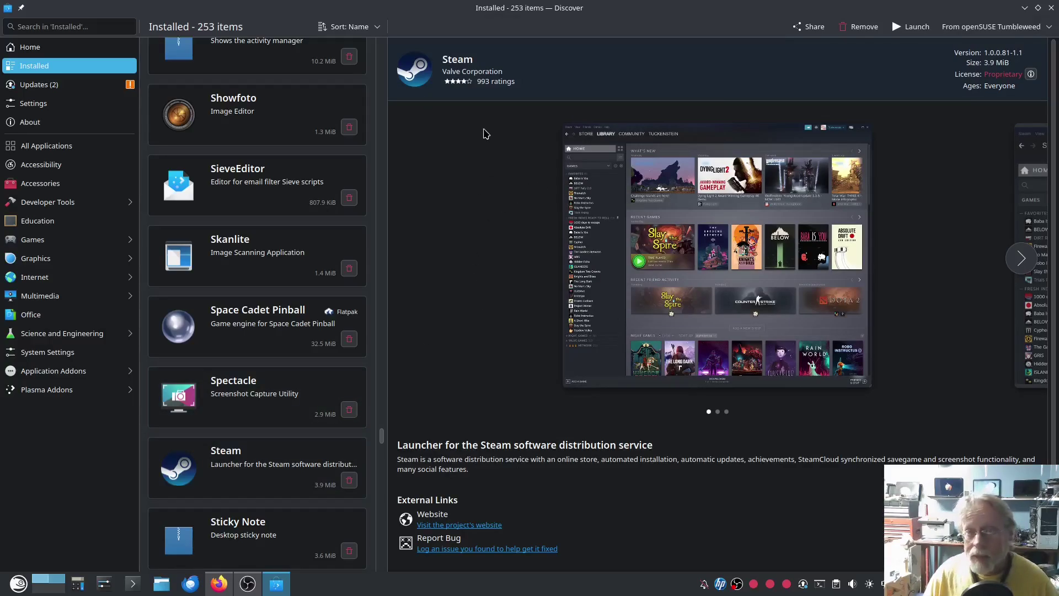
{"action": "left_click", "coordinate": [1031, 75]}
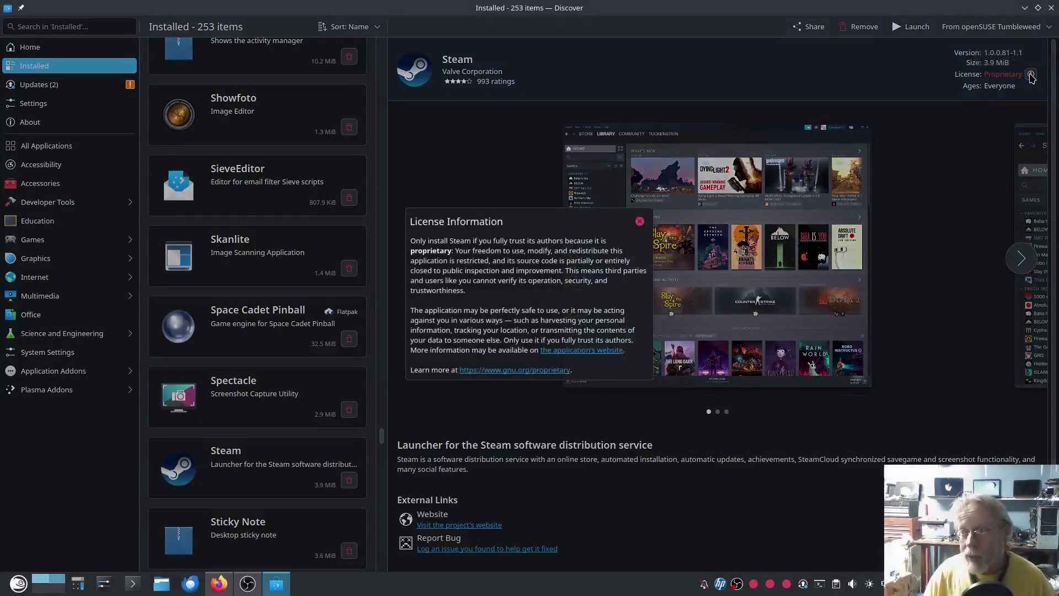
{"action": "left_click", "coordinate": [639, 221]}
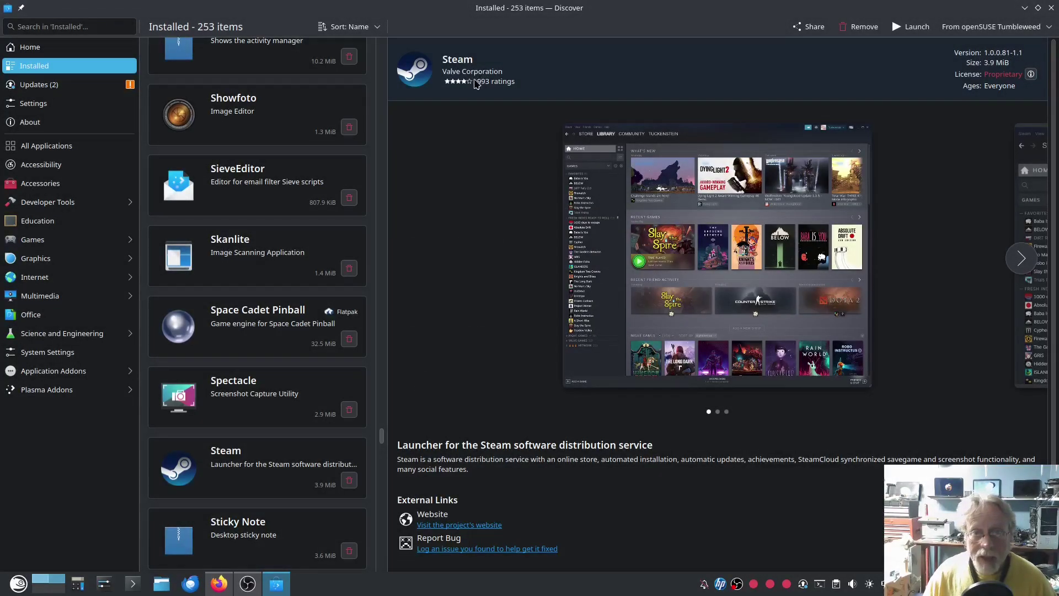
{"action": "scroll", "coordinate": [620, 371], "scroll_direction": "down", "scroll_amount": 1}
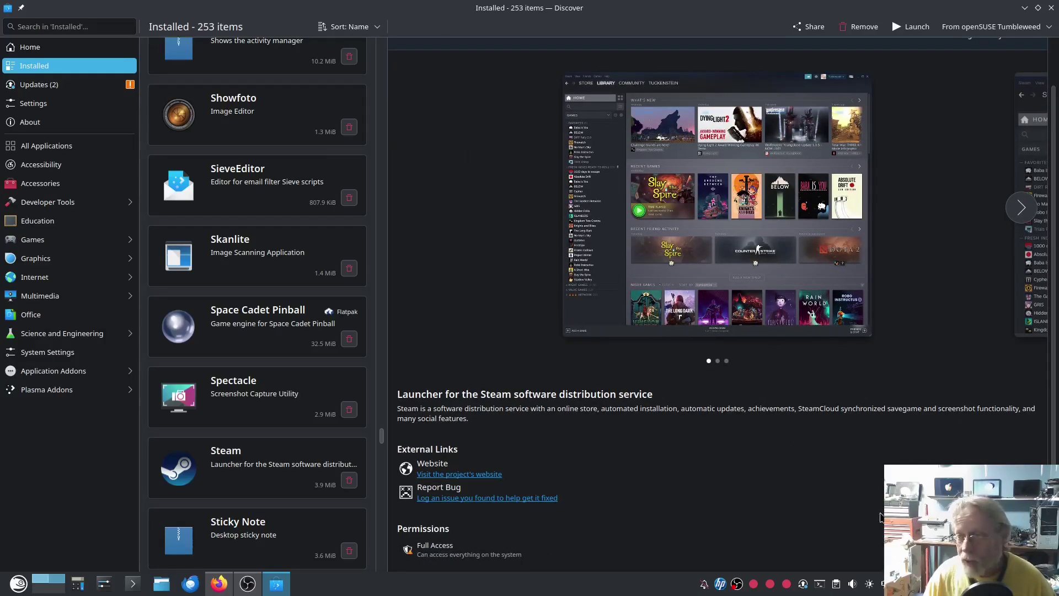
{"action": "scroll", "coordinate": [883, 516], "scroll_direction": "up", "scroll_amount": 1}
{"action": "key", "text": "ctrl+q"}
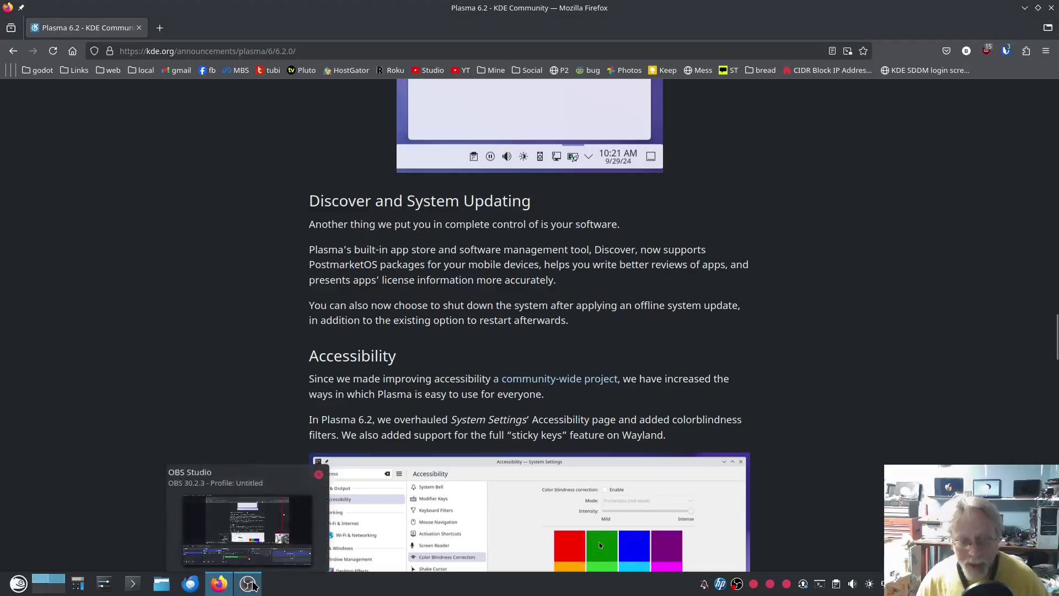
Read the announcement's Accessibility section, and bring up the Accessibility page in System Settings by searching for "acce"
{"action": "scroll", "coordinate": [234, 366], "scroll_direction": "down", "scroll_amount": 5}
{"action": "scroll", "coordinate": [239, 366], "scroll_direction": "up", "scroll_amount": 3}
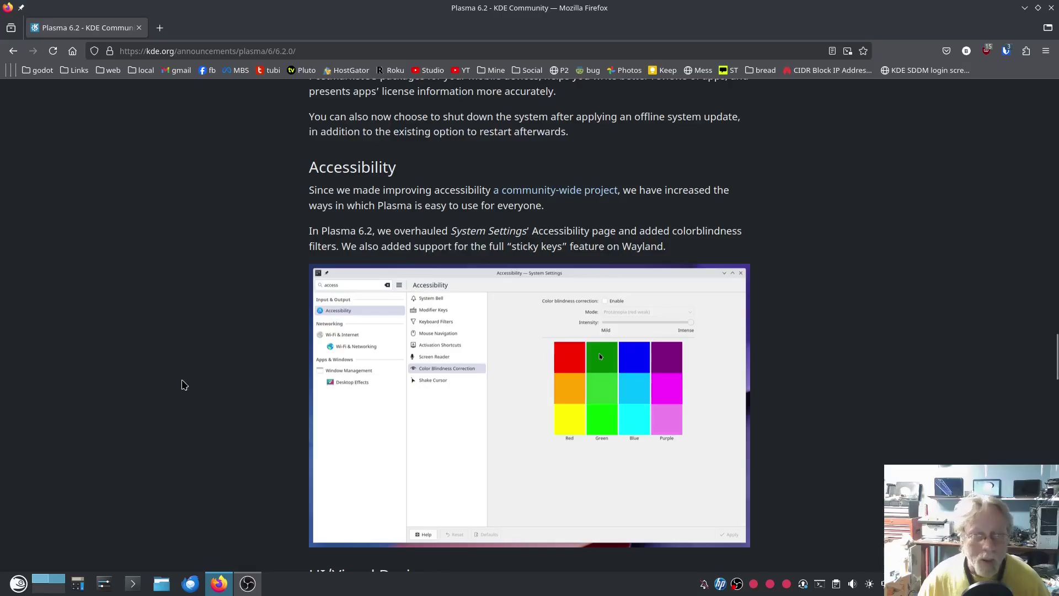
{"action": "left_click", "coordinate": [15, 580]}
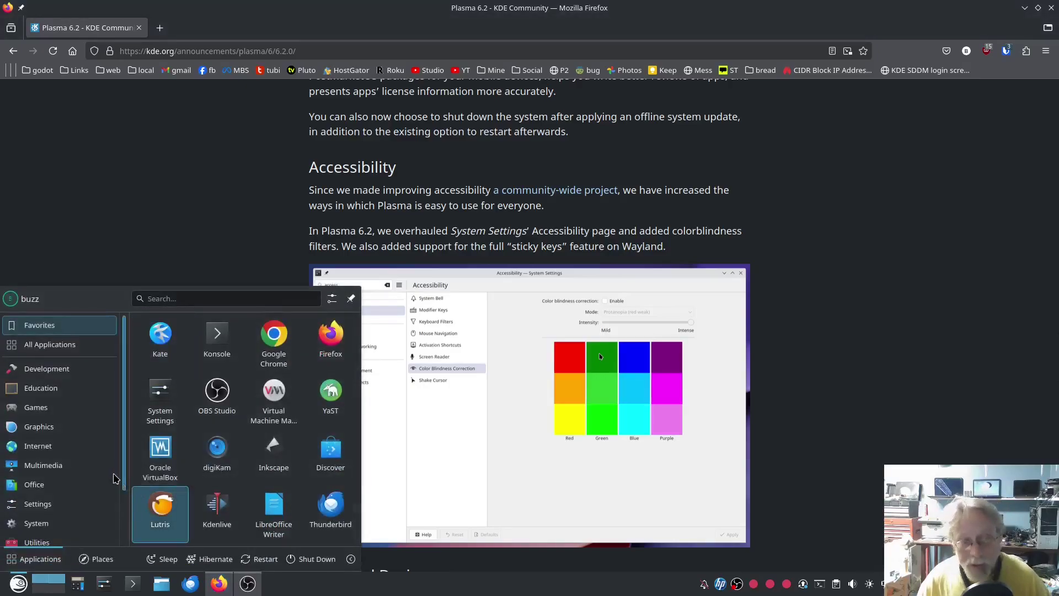
{"action": "mouse_move", "coordinate": [88, 471]}
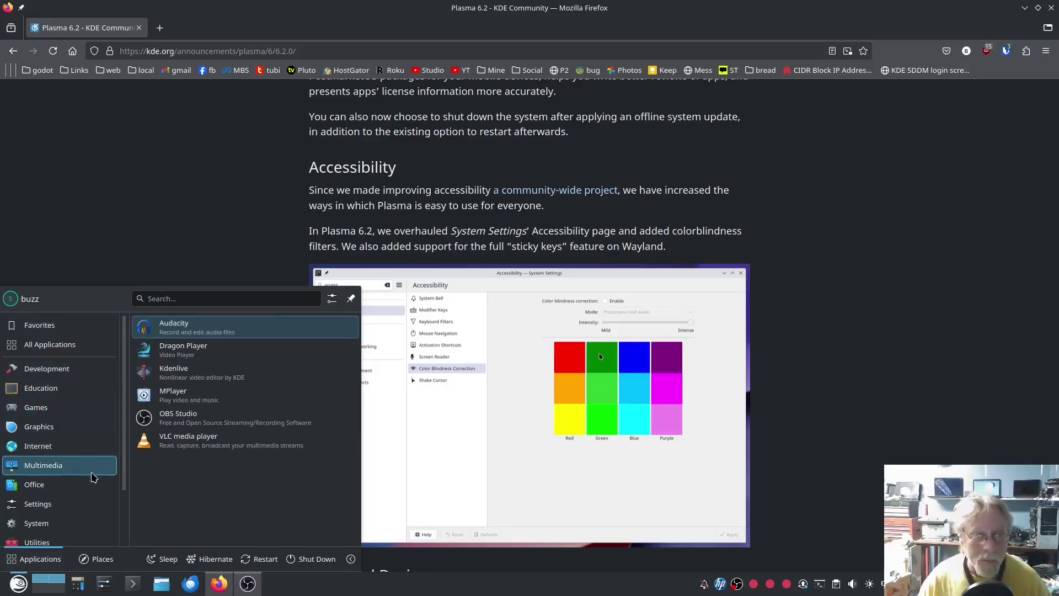
{"action": "mouse_move", "coordinate": [62, 504]}
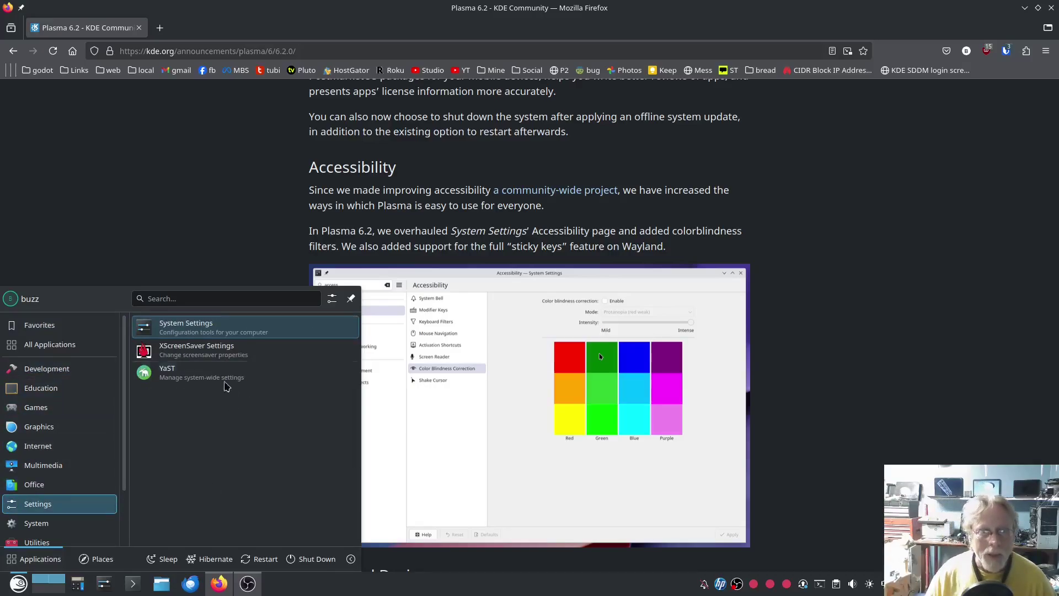
{"action": "left_click", "coordinate": [223, 330]}
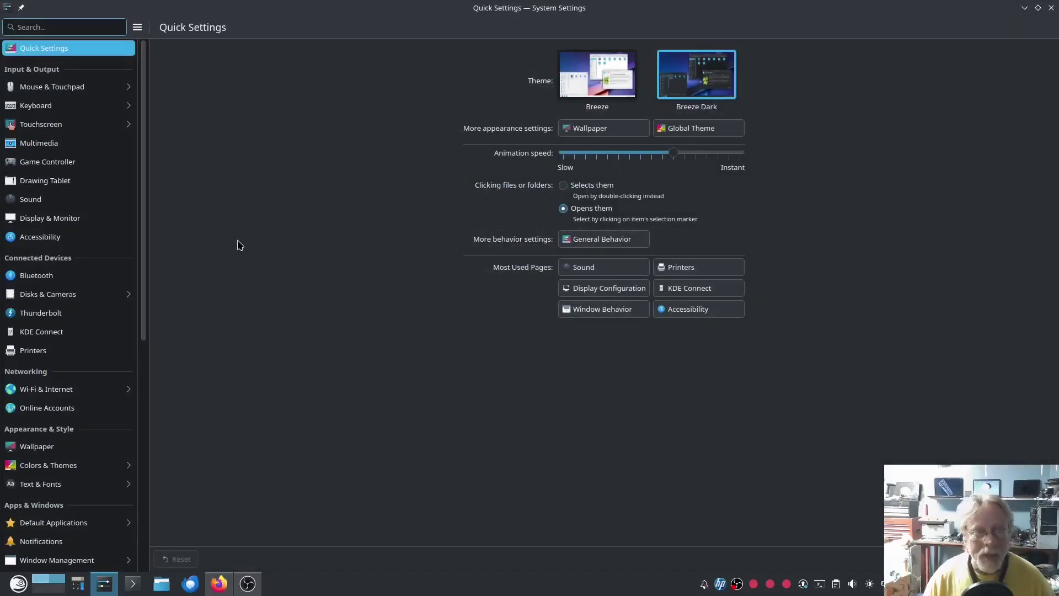
{"action": "type", "text": "acce"}
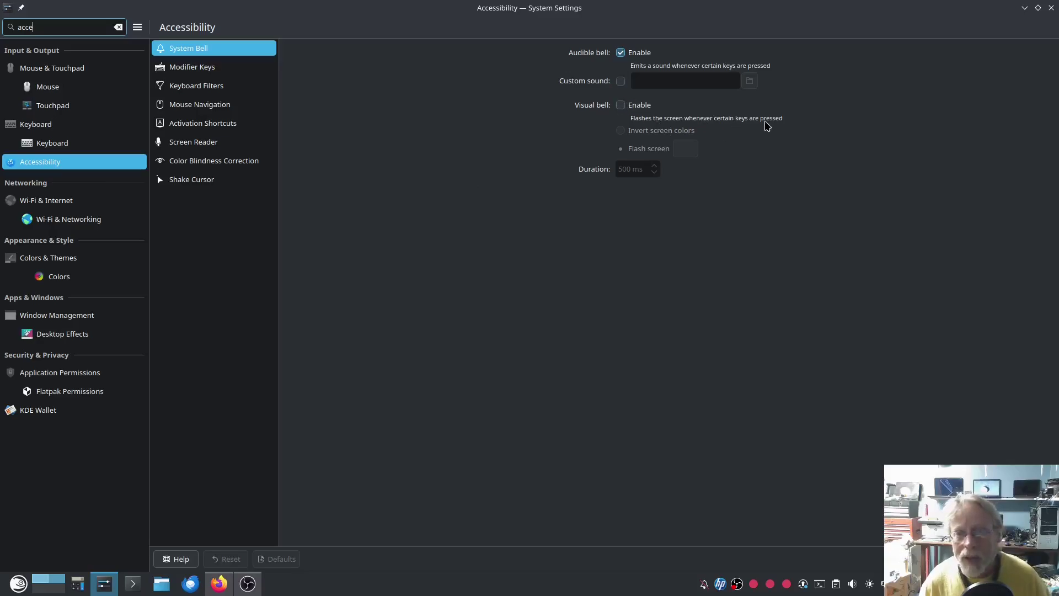
Review the Modifier Keys, Keyboard Filters, Mouse Navigation, Activation Shortcuts and Screen Reader accessibility settings one after another
{"action": "left_click", "coordinate": [196, 69]}
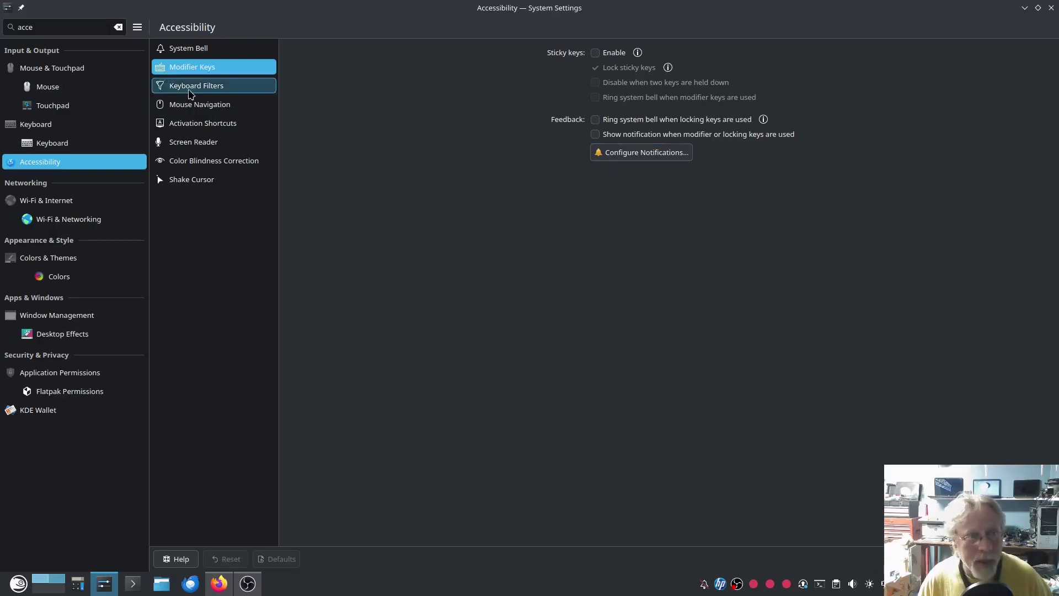
{"action": "left_click", "coordinate": [208, 88]}
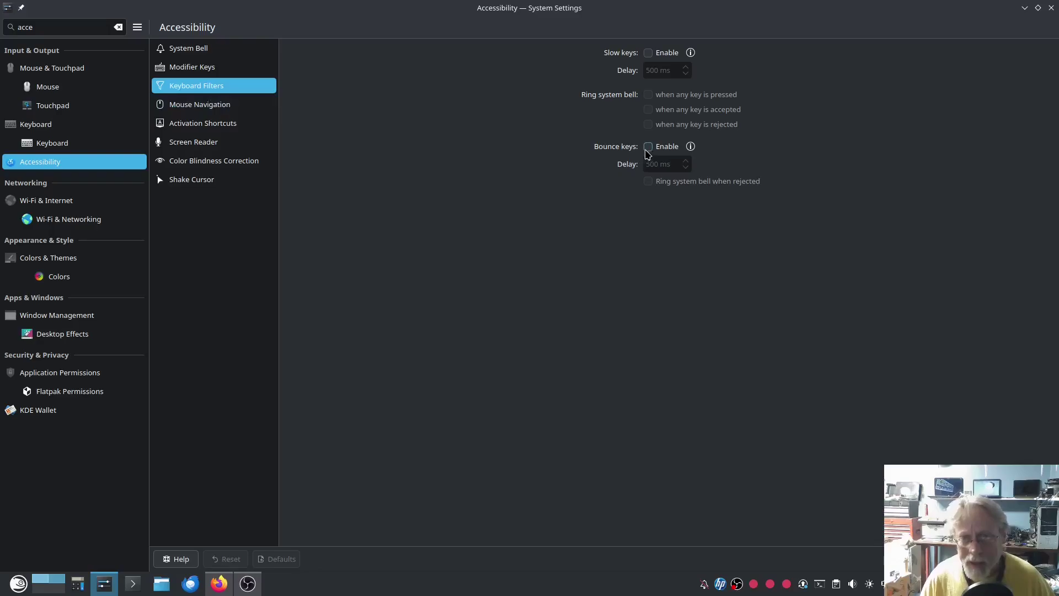
{"action": "mouse_move", "coordinate": [690, 147]}
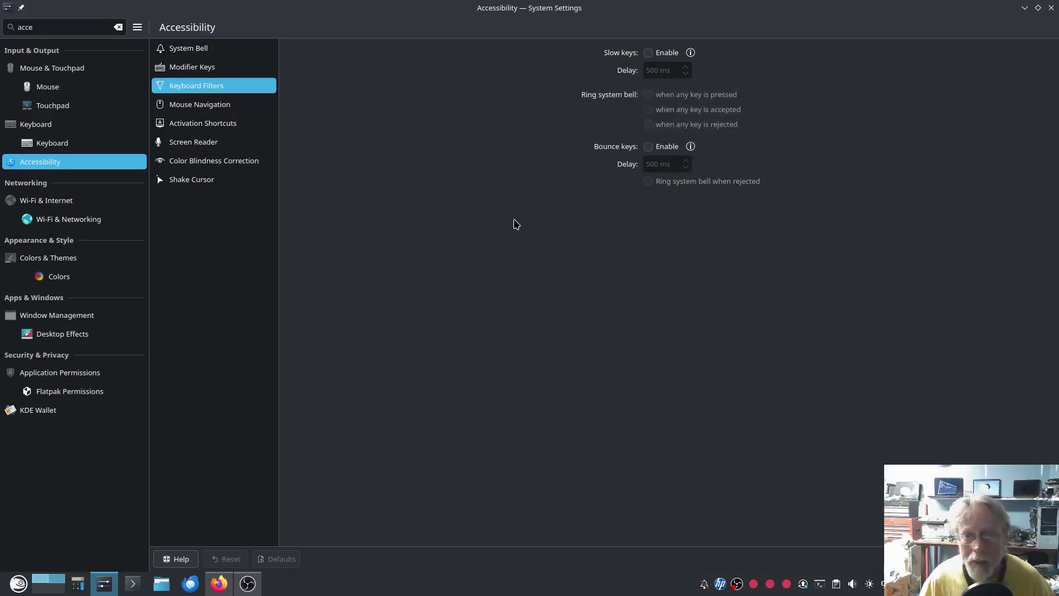
{"action": "left_click", "coordinate": [205, 108]}
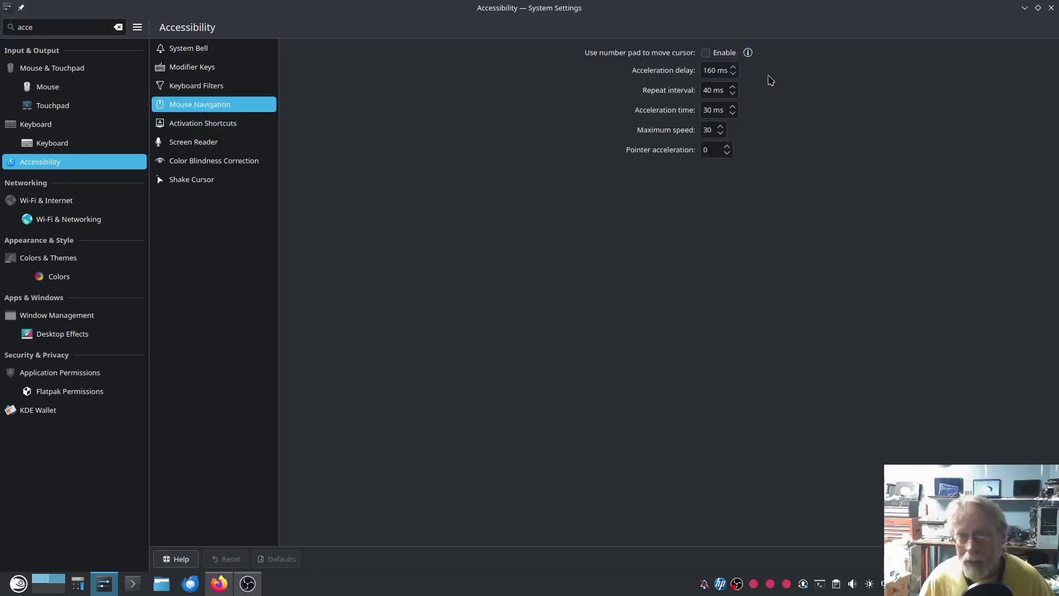
{"action": "left_click", "coordinate": [208, 126]}
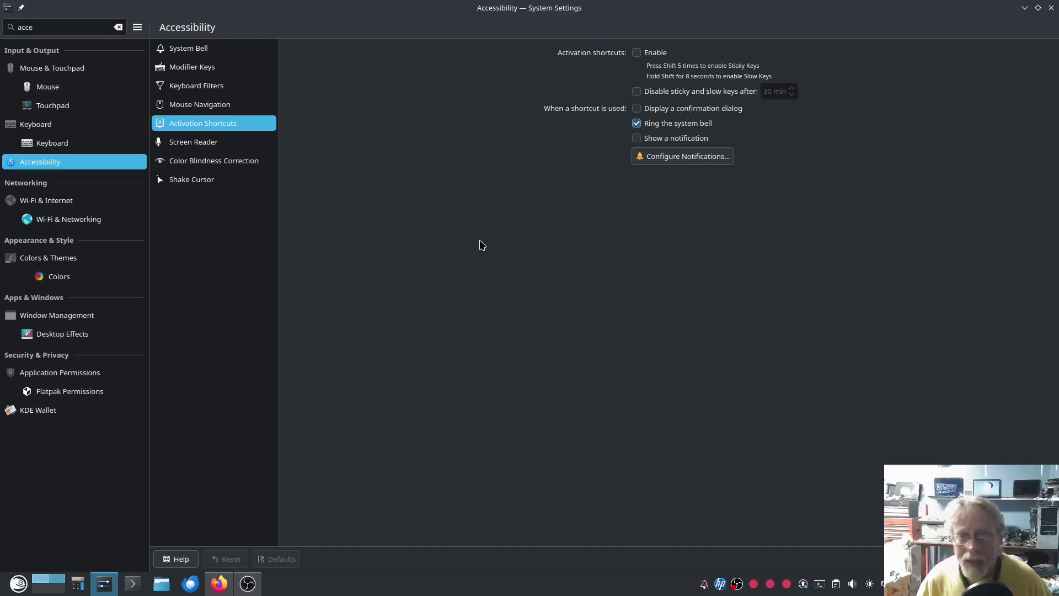
{"action": "left_click", "coordinate": [215, 145]}
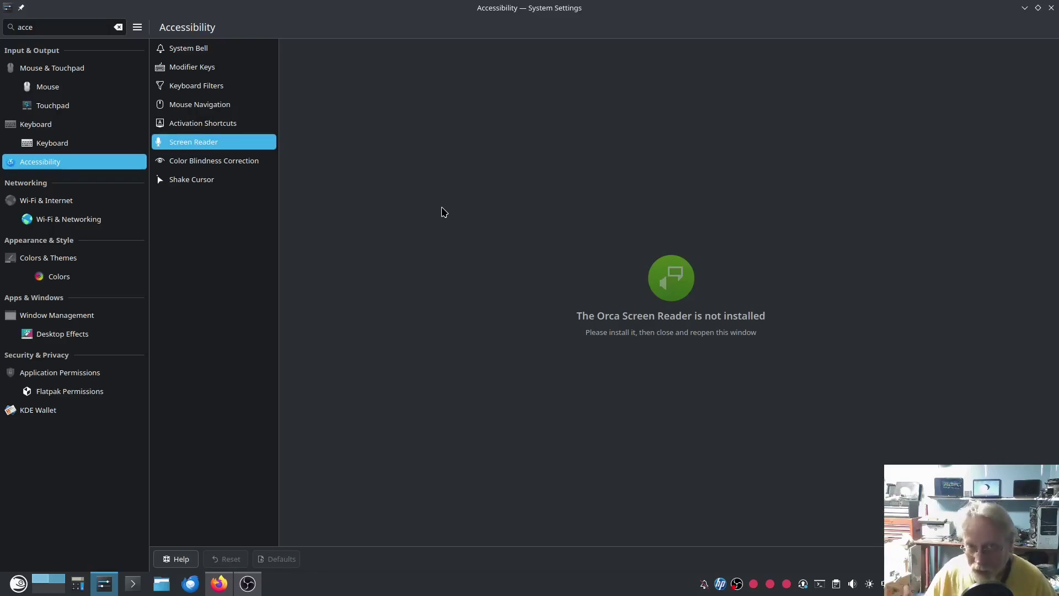
Try out Color Blindness Correction by enabling it and checking its modes and intensity, and disable it again
{"action": "left_click", "coordinate": [212, 163]}
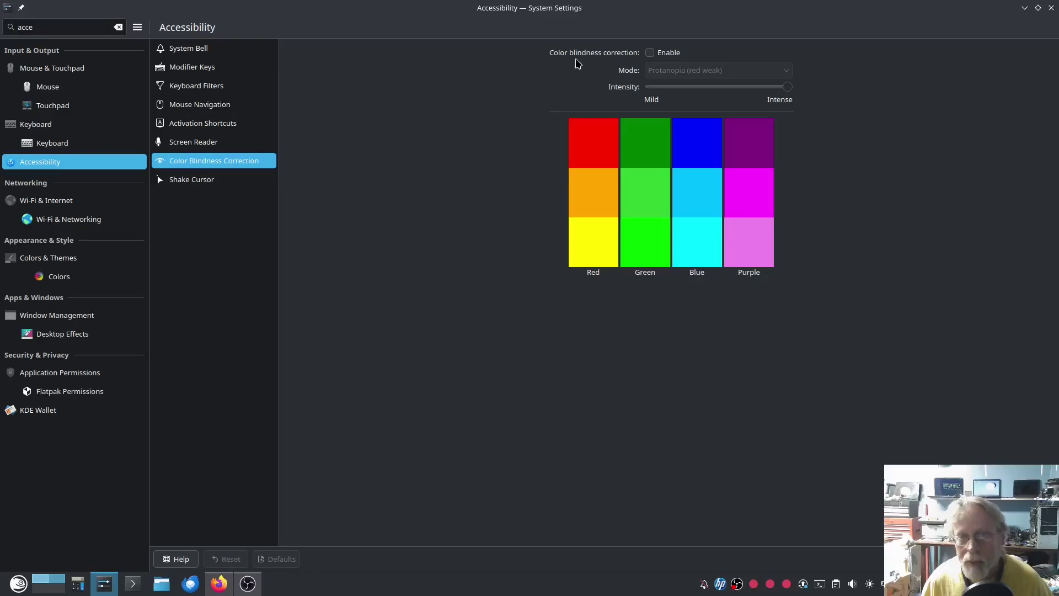
{"action": "left_click", "coordinate": [650, 53]}
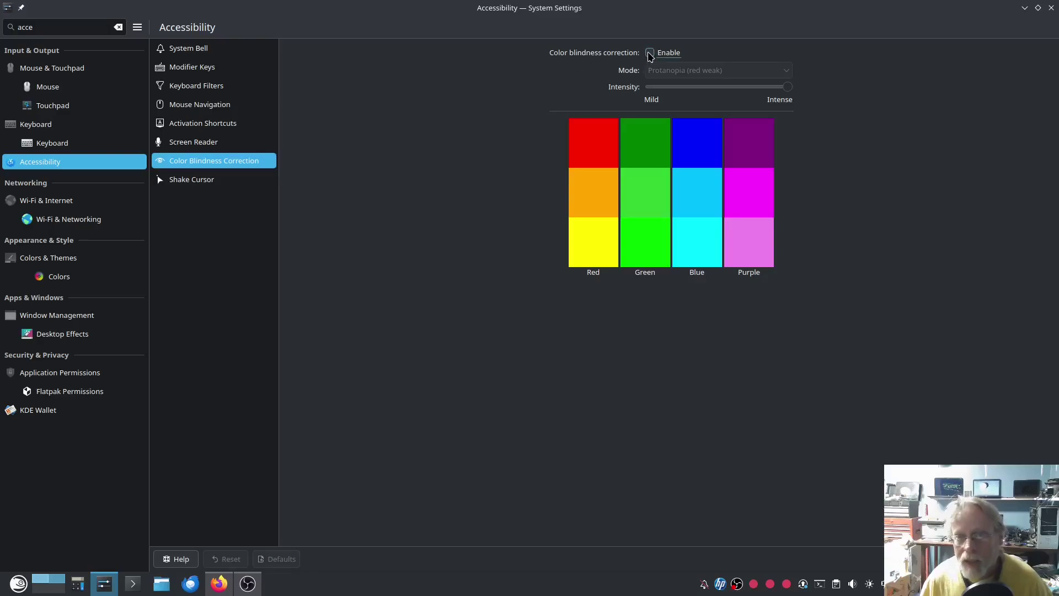
{"action": "left_click", "coordinate": [787, 72]}
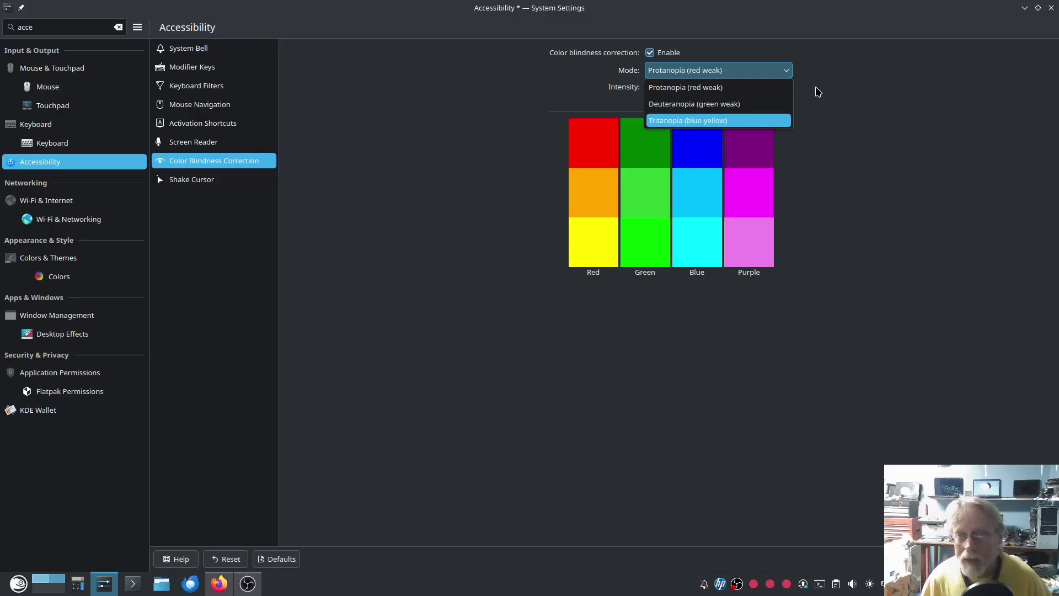
{"action": "left_click", "coordinate": [787, 73]}
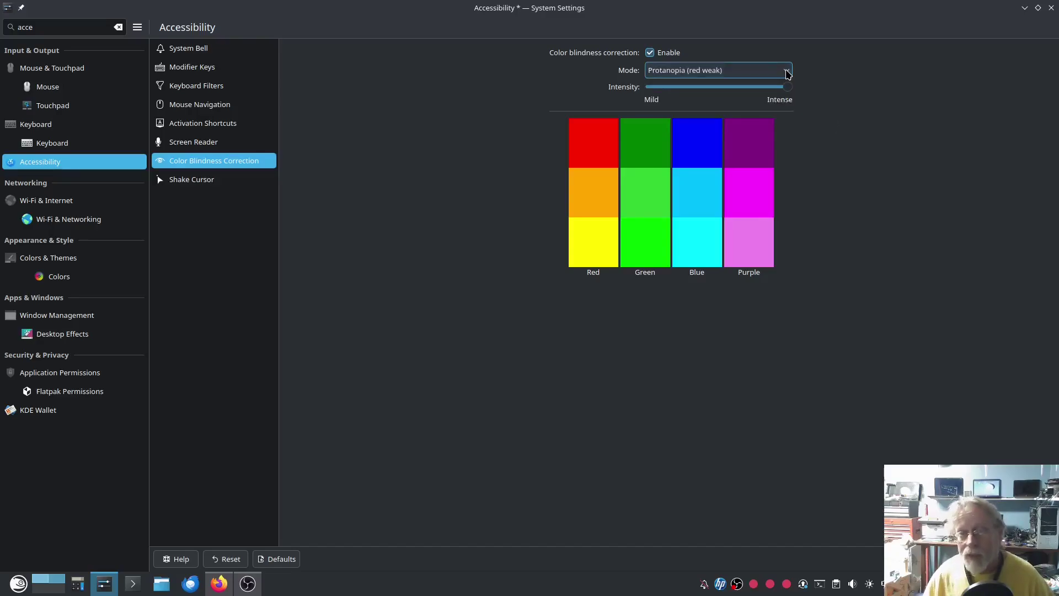
{"action": "mouse_move", "coordinate": [787, 86]}
{"action": "left_mouse_down"}
{"action": "mouse_move", "coordinate": [651, 87]}
{"action": "mouse_move", "coordinate": [794, 88]}
{"action": "left_mouse_up"}
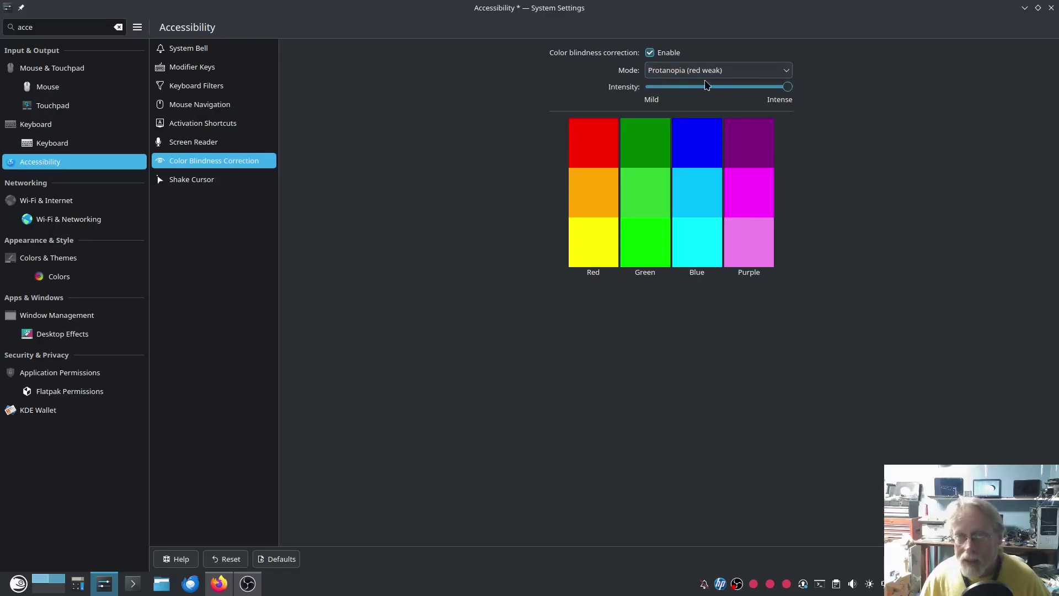
{"action": "left_click", "coordinate": [649, 52]}
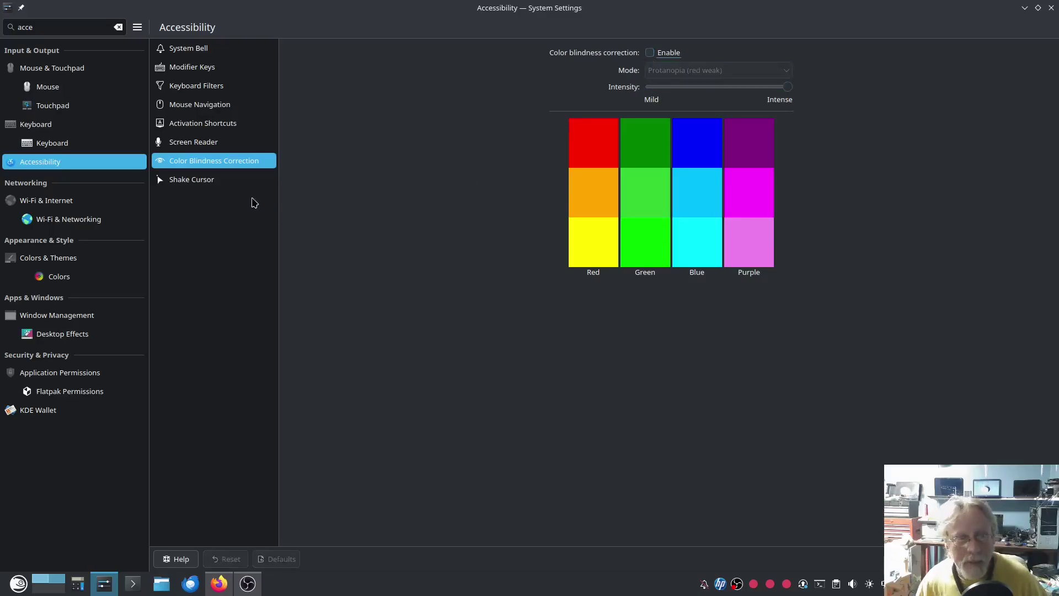
View the Shake Cursor settings and close System Settings to return to the announcement
{"action": "left_click", "coordinate": [212, 182]}
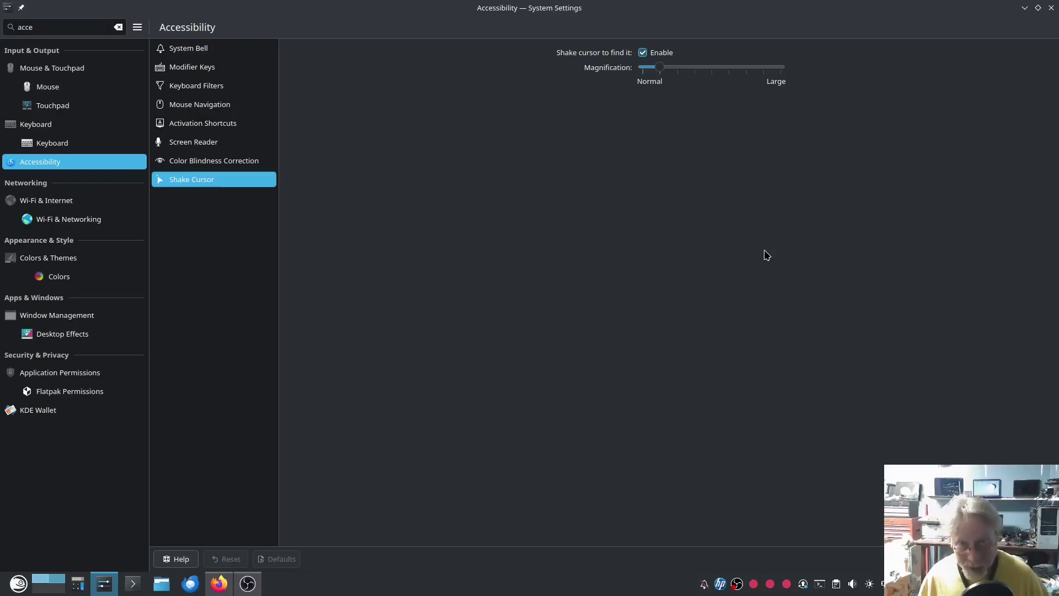
{"action": "left_click", "coordinate": [1051, 8]}
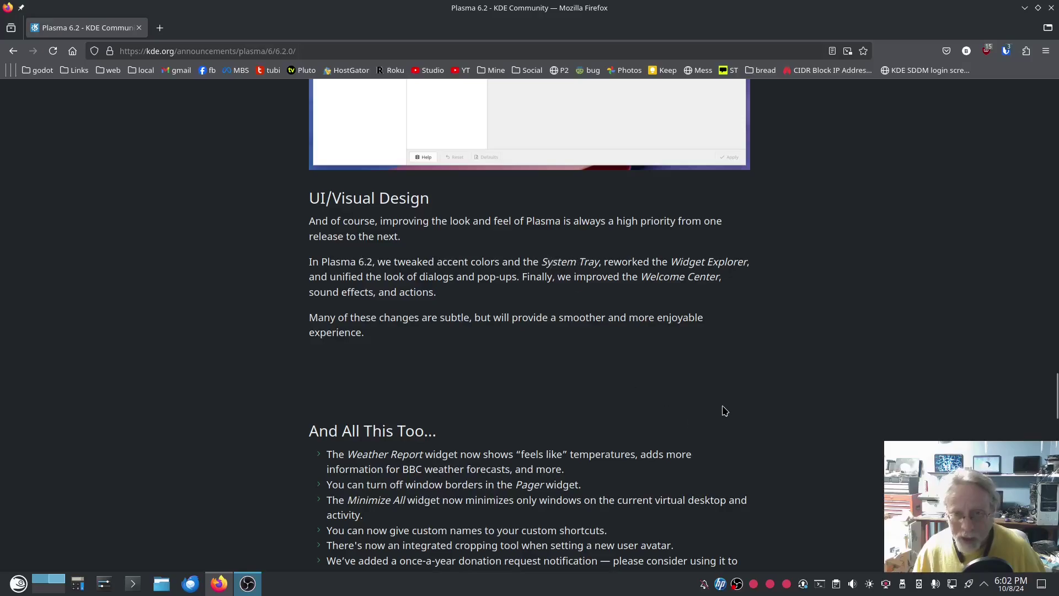
{"action": "right_click", "coordinate": [526, 585]}
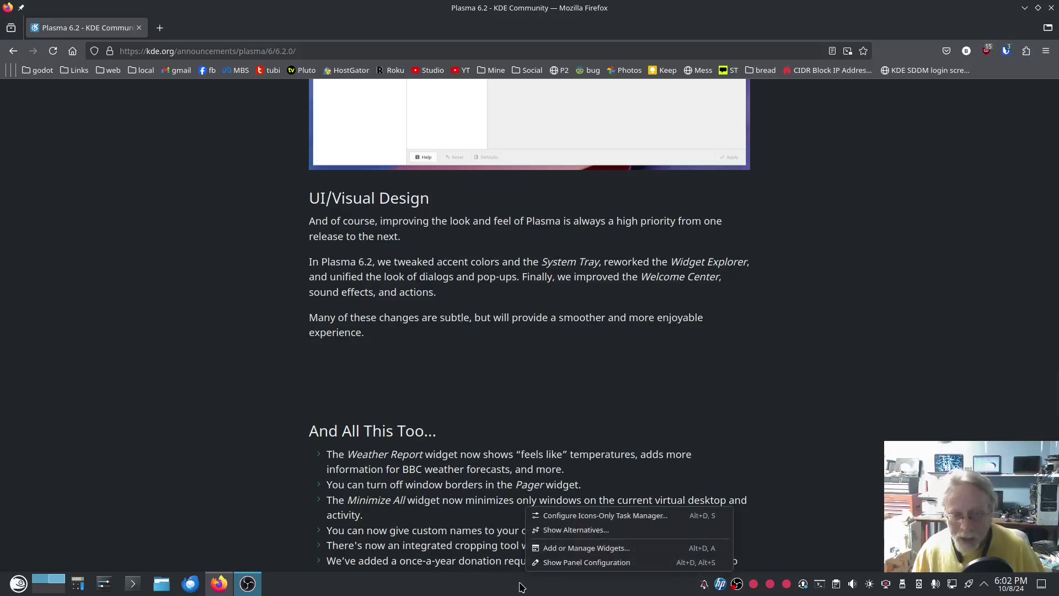
{"action": "left_click", "coordinate": [522, 587]}
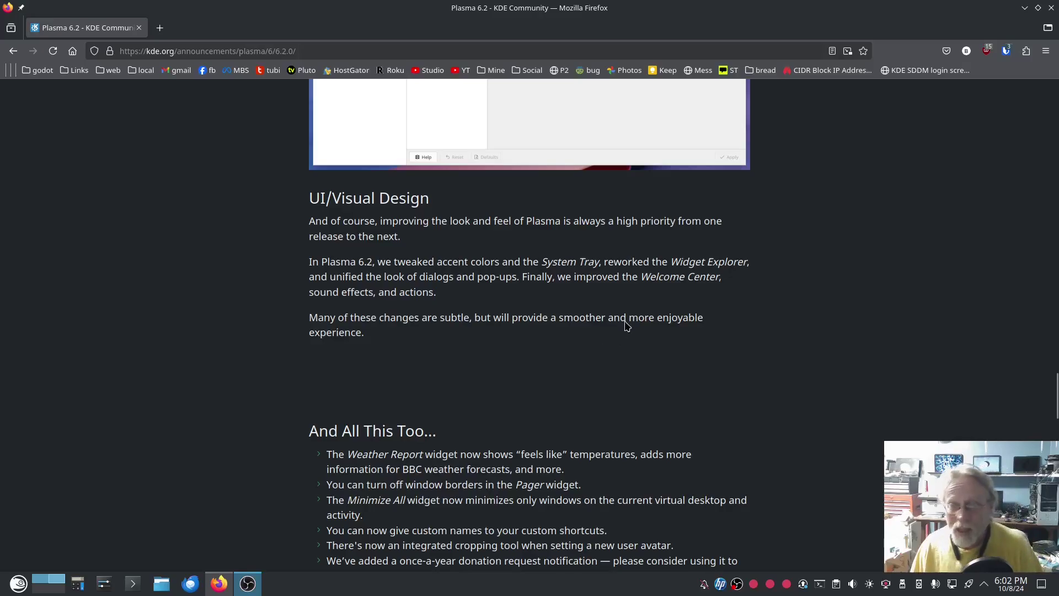
Minimize the browser, put the desktop in edit mode and add the Weather Report widget found by searching for "weather"
{"action": "left_click", "coordinate": [1024, 8]}
{"action": "right_click", "coordinate": [331, 181]}
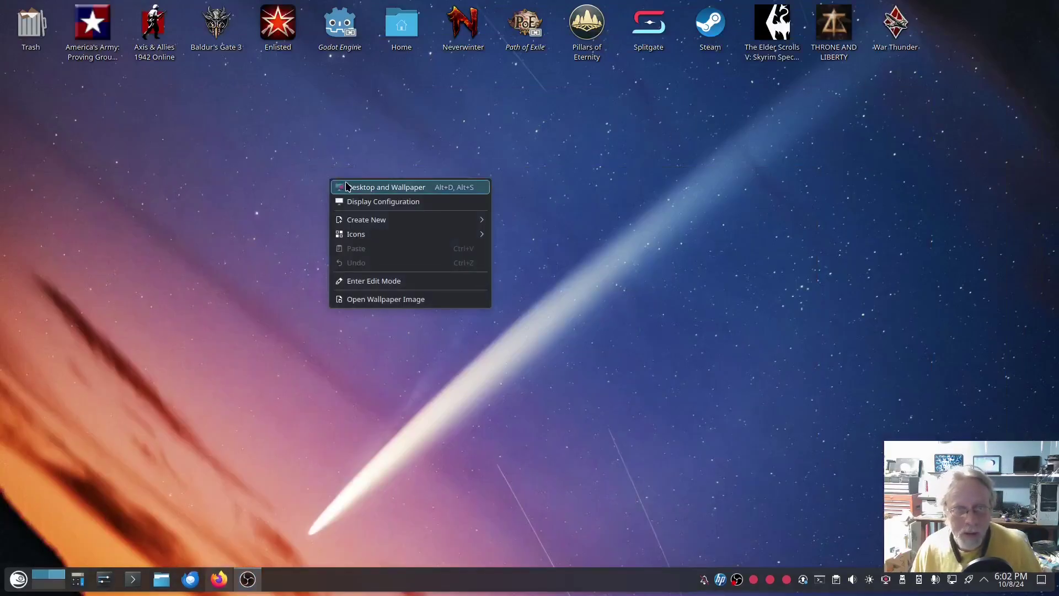
{"action": "left_click", "coordinate": [390, 281]}
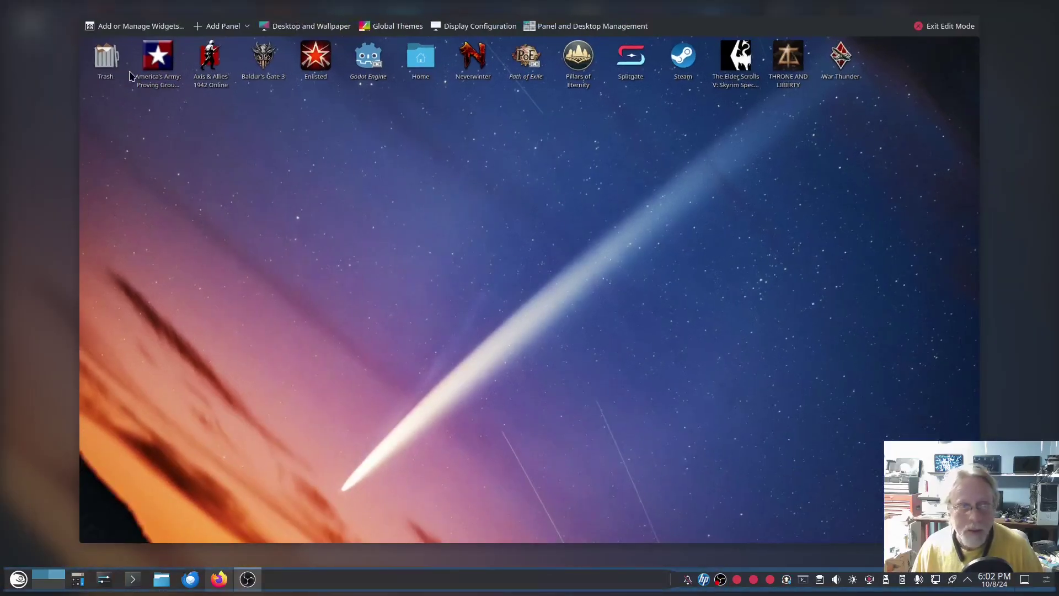
{"action": "left_click", "coordinate": [133, 25]}
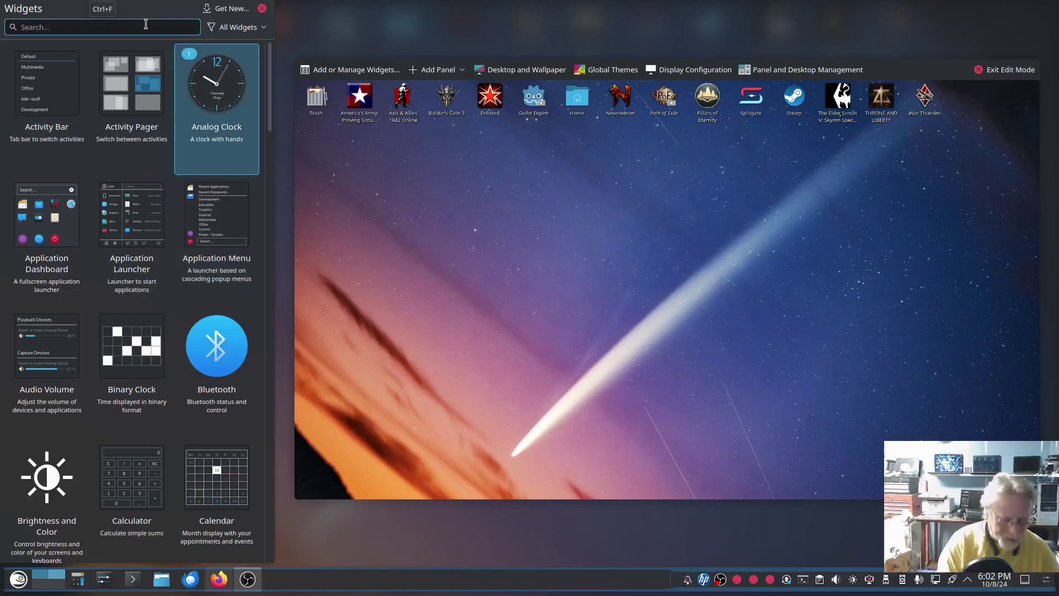
{"action": "type", "text": "weather"}
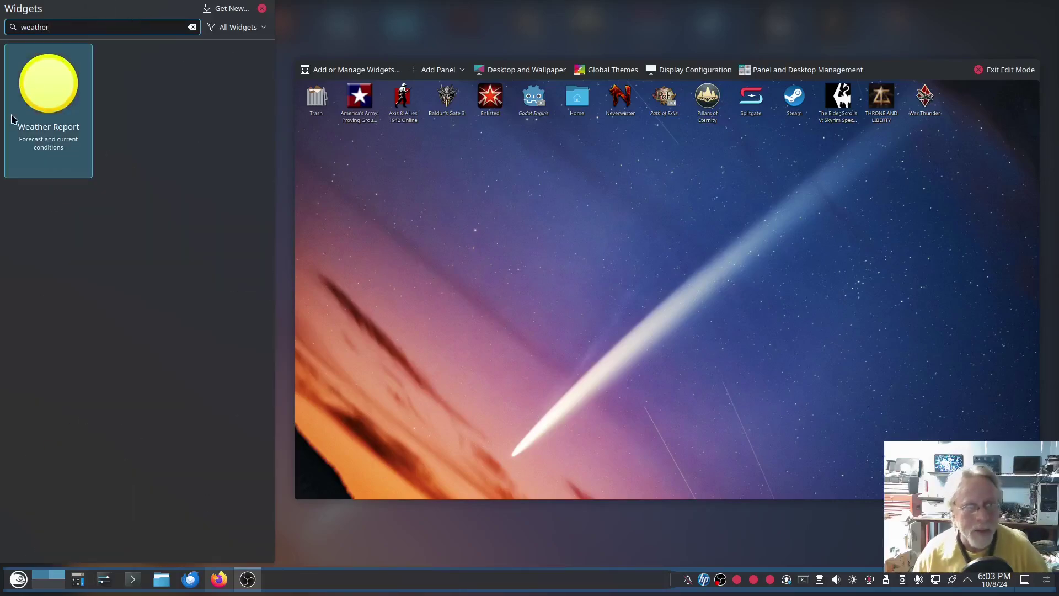
{"action": "left_click_drag", "start_coordinate": [49, 88], "coordinate": [684, 210]}
{"action": "mouse_move", "coordinate": [713, 240]}
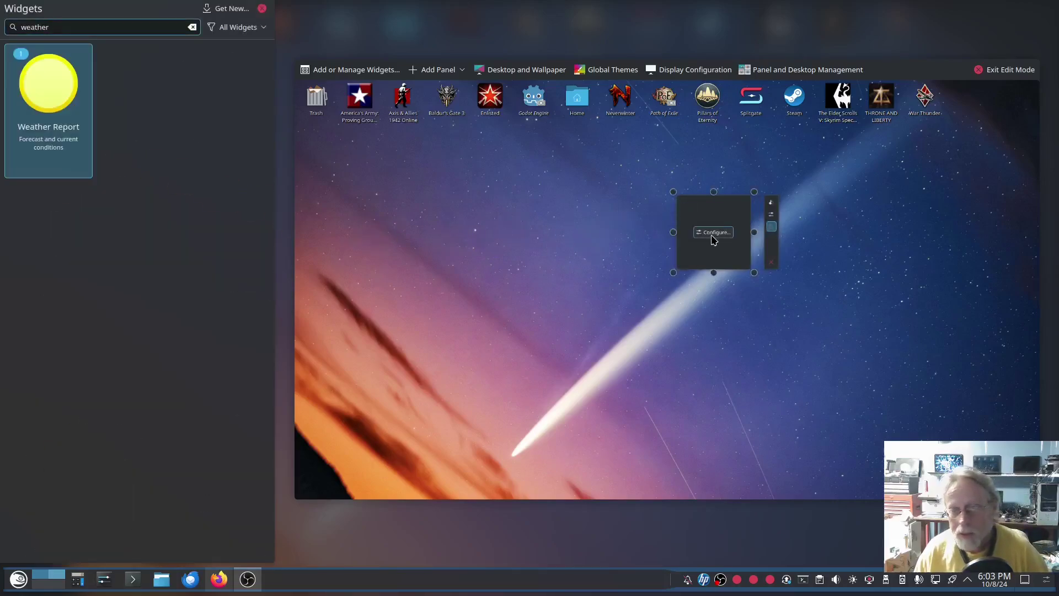
{"action": "left_click", "coordinate": [480, 223]}
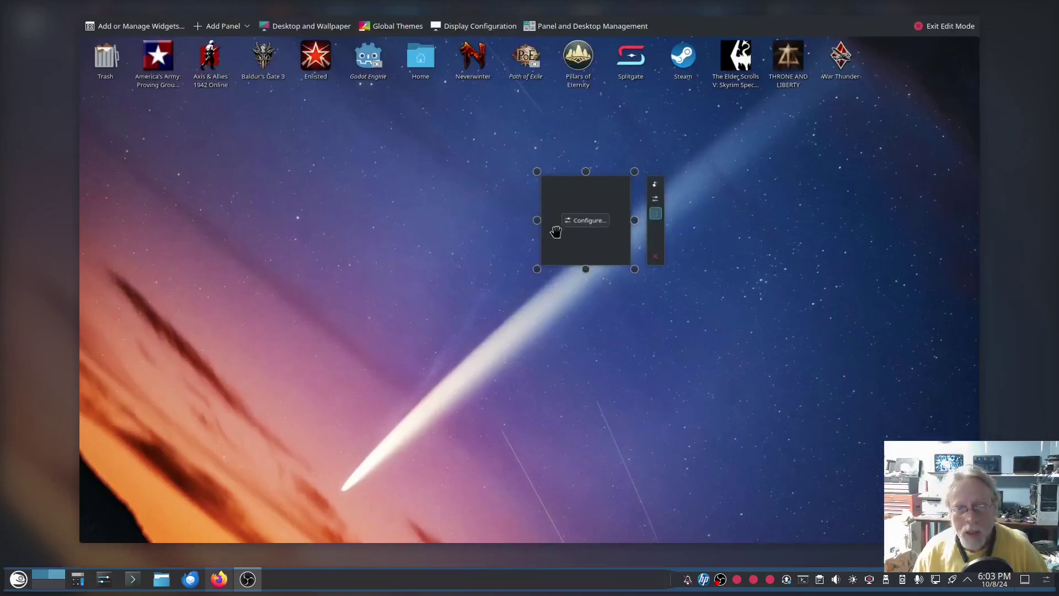
Set the widget's weather station to Greeneville-Greene County Municipal Airport, TN, and enlarge the widget to contain its full forecast
{"action": "left_click", "coordinate": [579, 220]}
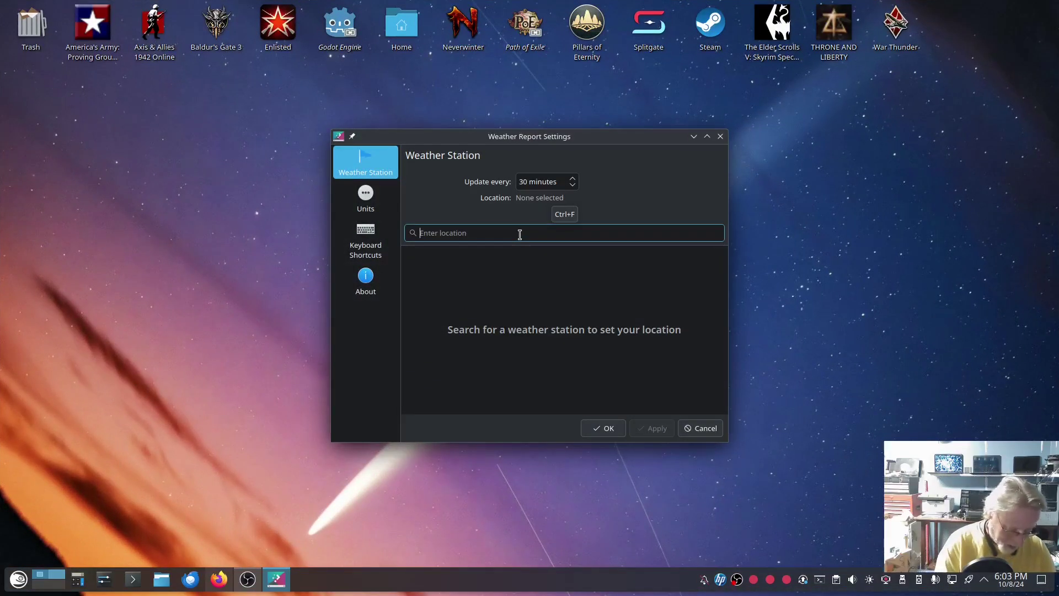
{"action": "type", "text": "greenev"}
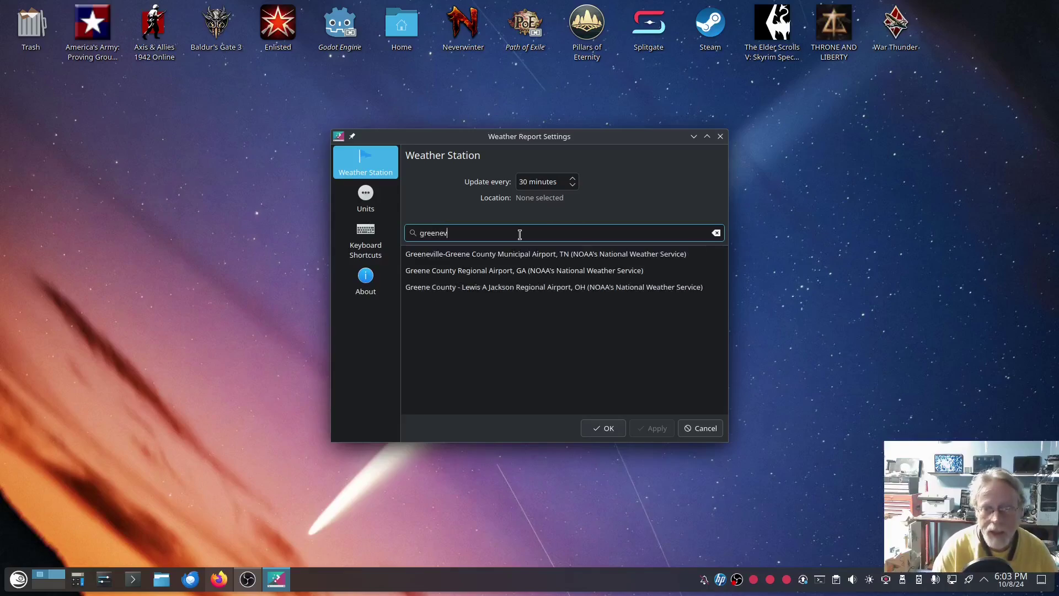
{"action": "type", "text": "ille"}
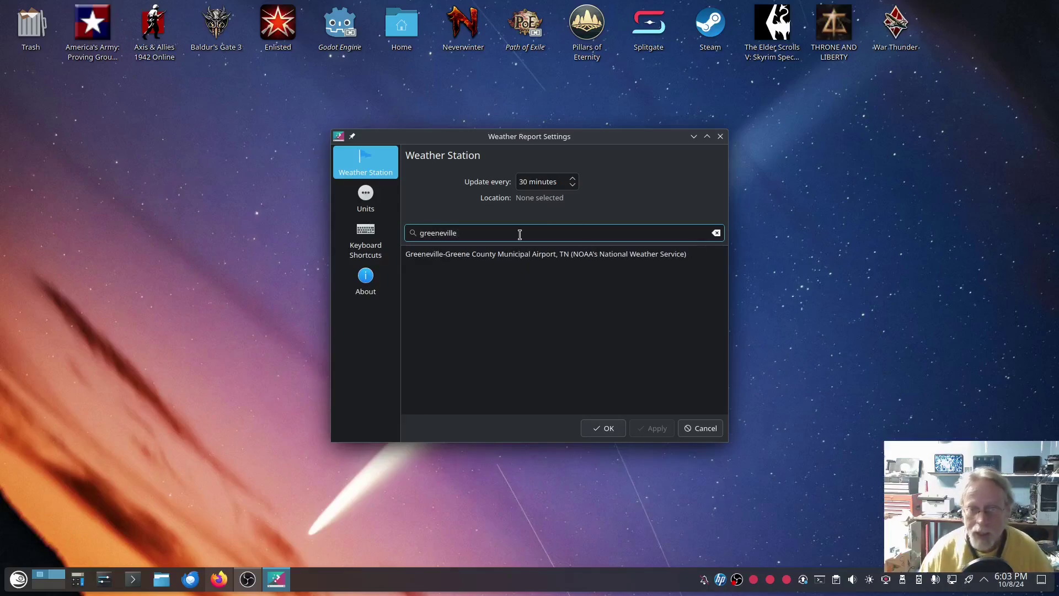
{"action": "left_click", "coordinate": [513, 254]}
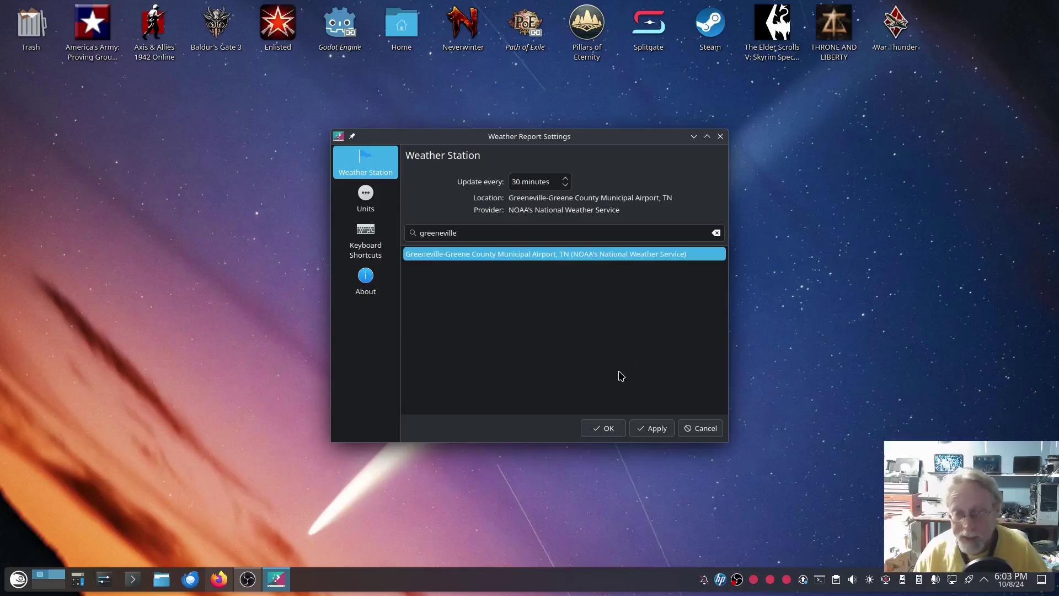
{"action": "left_click", "coordinate": [651, 428]}
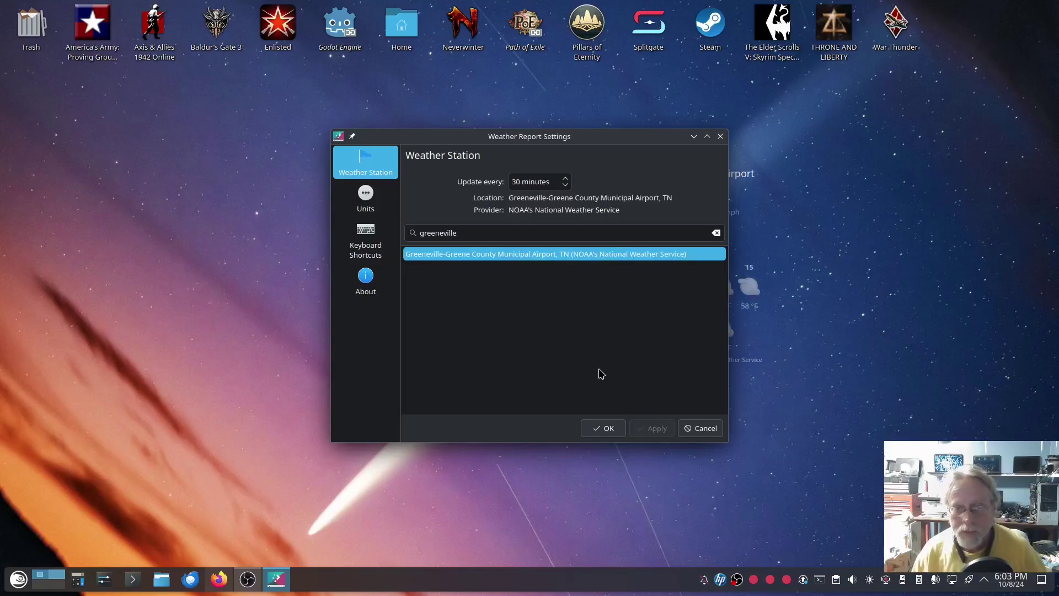
{"action": "left_click", "coordinate": [603, 428]}
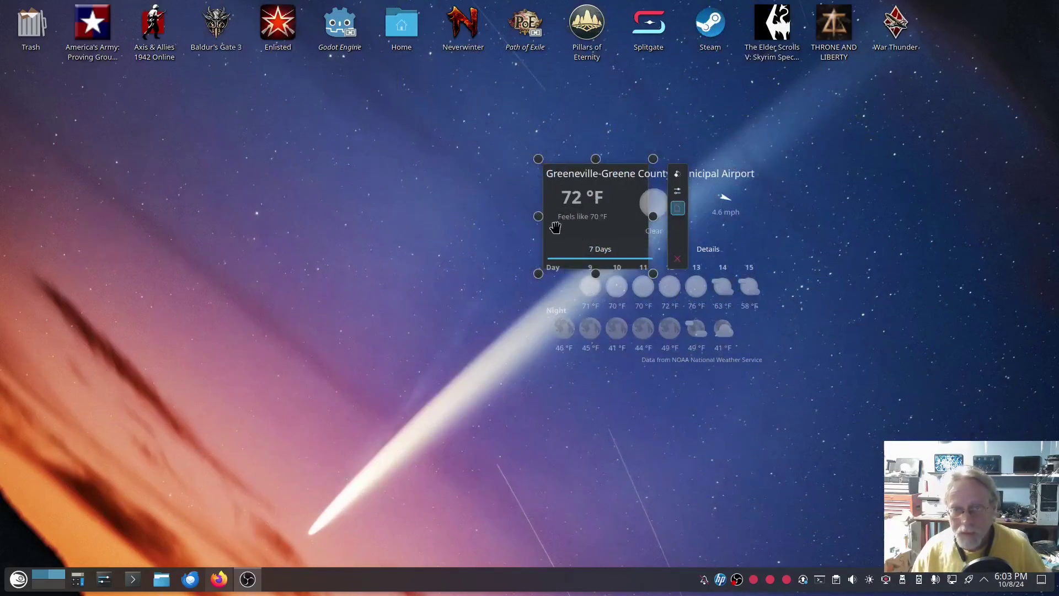
{"action": "left_click_drag", "start_coordinate": [540, 219], "coordinate": [336, 264]}
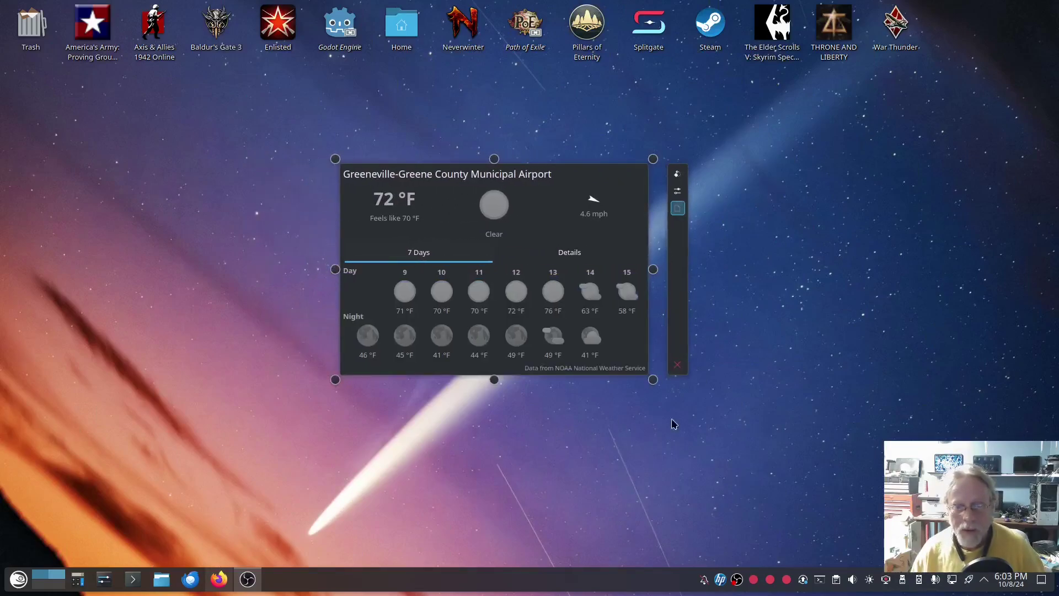
{"action": "left_click", "coordinate": [800, 310]}
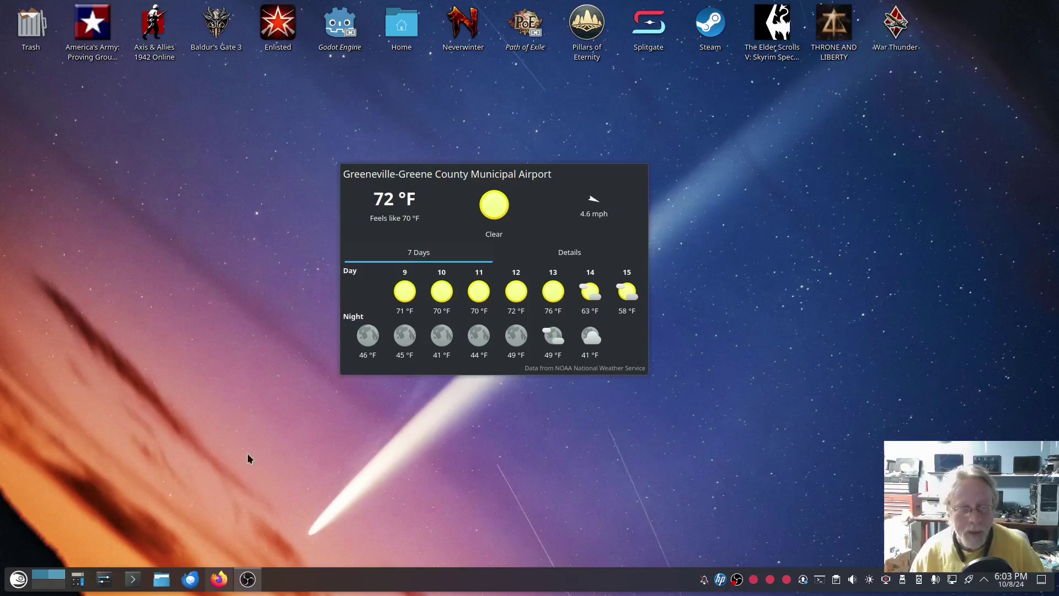
Bring up the widget explorer in edit mode again and examine the available widgets and the category filter
{"action": "right_click", "coordinate": [164, 181]}
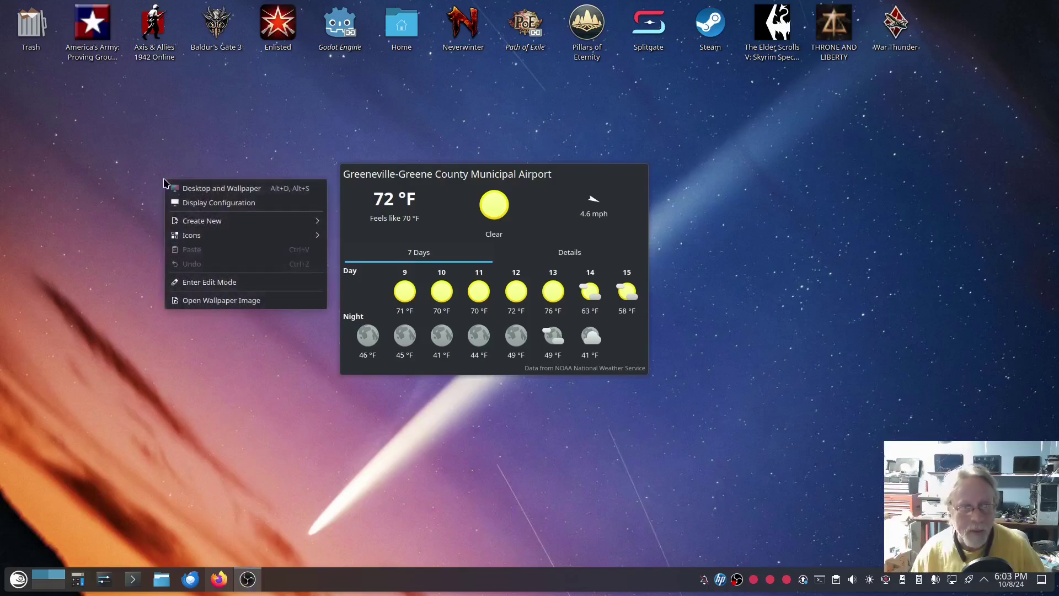
{"action": "left_click", "coordinate": [199, 282]}
{"action": "left_click", "coordinate": [117, 30]}
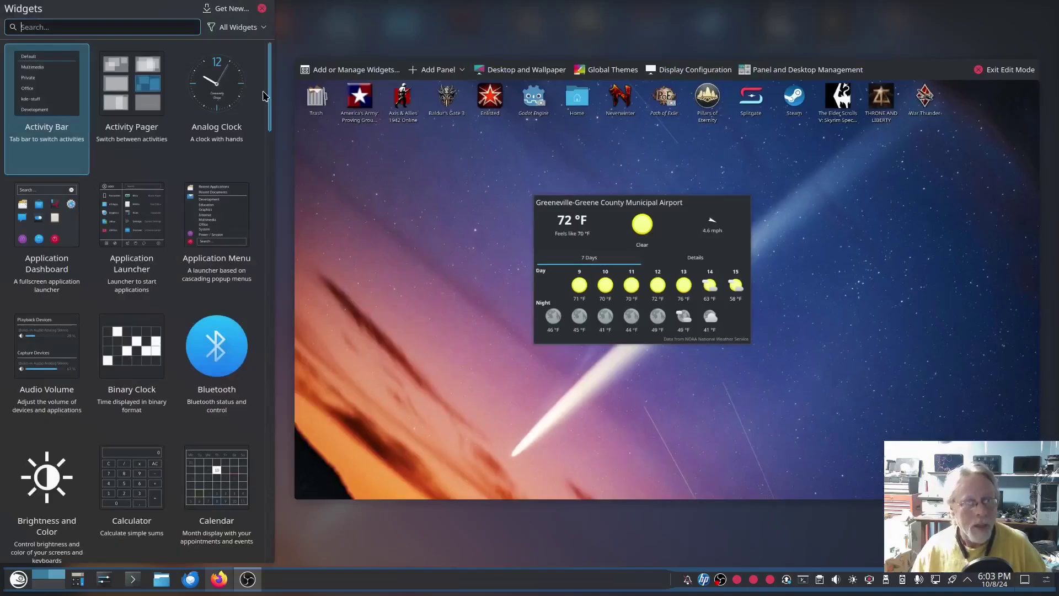
{"action": "left_click_drag", "start_coordinate": [270, 85], "coordinate": [258, 53]}
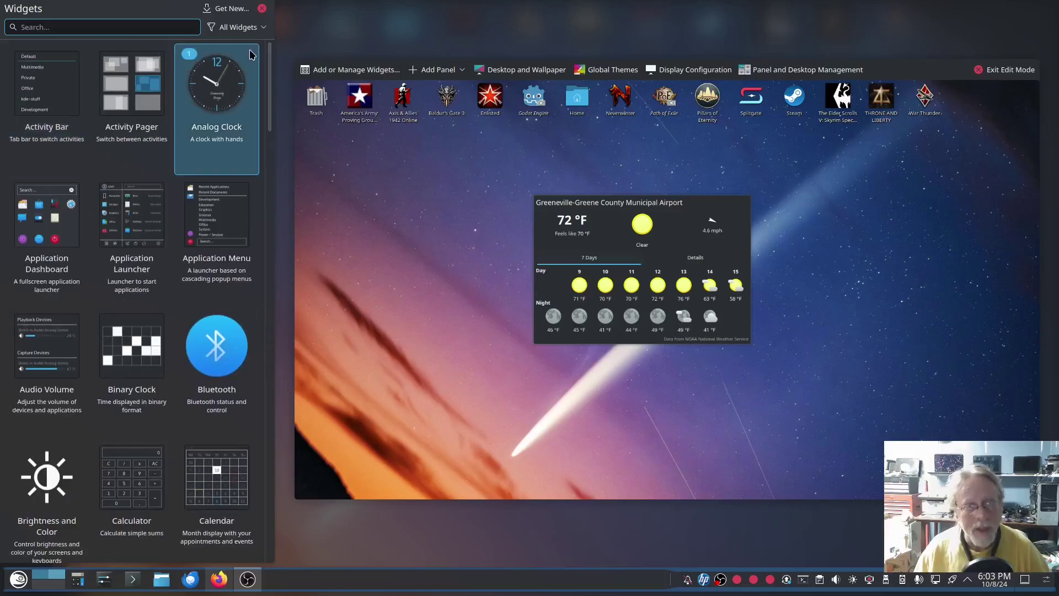
{"action": "left_click", "coordinate": [250, 28]}
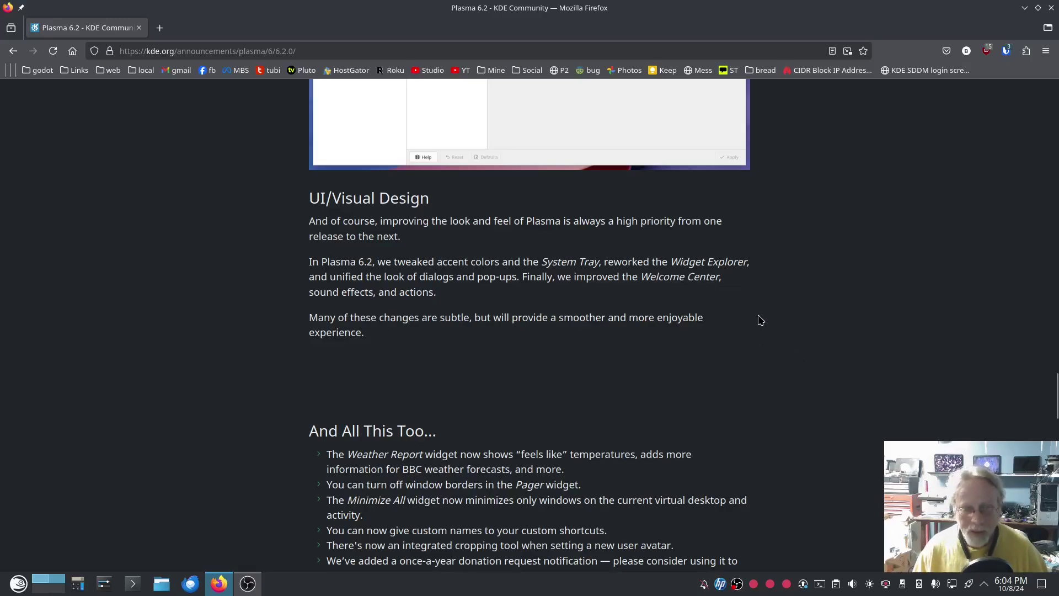
Read the "And All This Too..." list in the Plasma 6.2 announcement
{"action": "scroll", "coordinate": [752, 315], "scroll_direction": "down", "scroll_amount": 1}
{"action": "scroll", "coordinate": [753, 316], "scroll_direction": "down", "scroll_amount": 3}
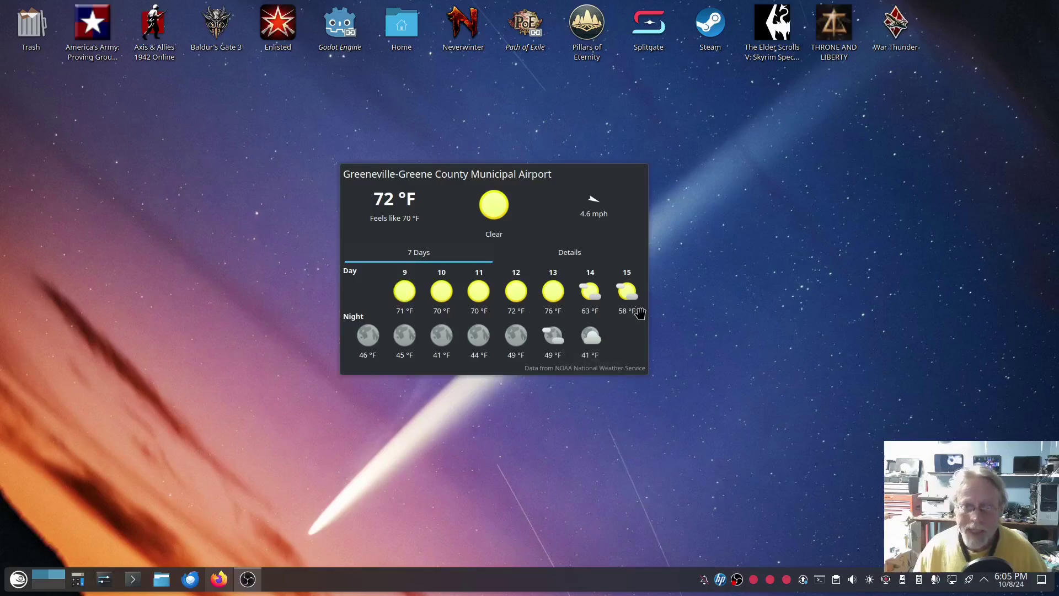
Move the Weather Report widget to the desktop's upper-right area and return to the Plasma 6.2 announcement in Firefox
{"action": "left_click_drag", "start_coordinate": [506, 170], "coordinate": [842, 101]}
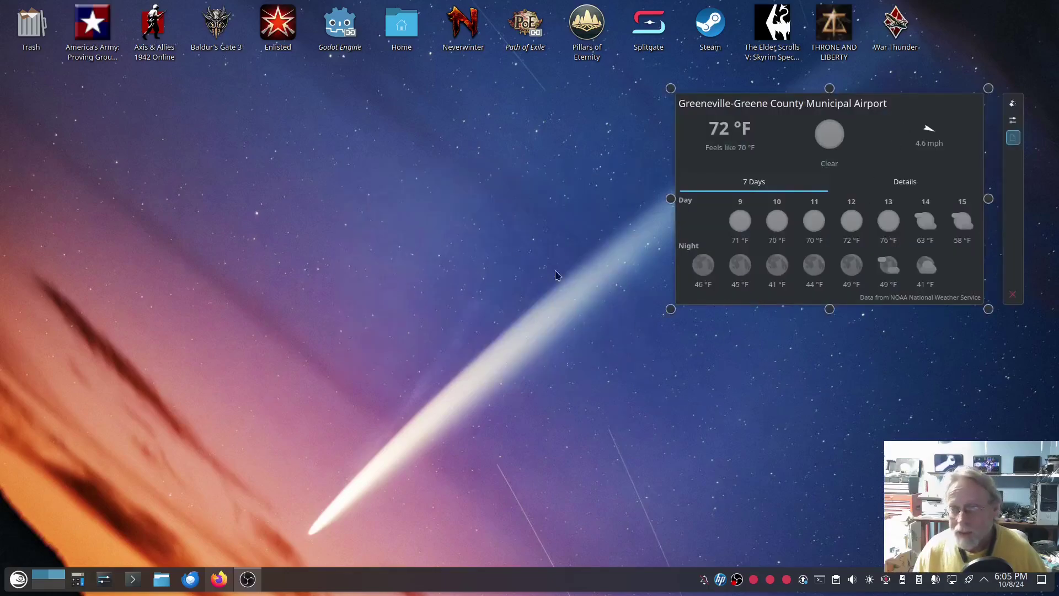
{"action": "left_click", "coordinate": [219, 579]}
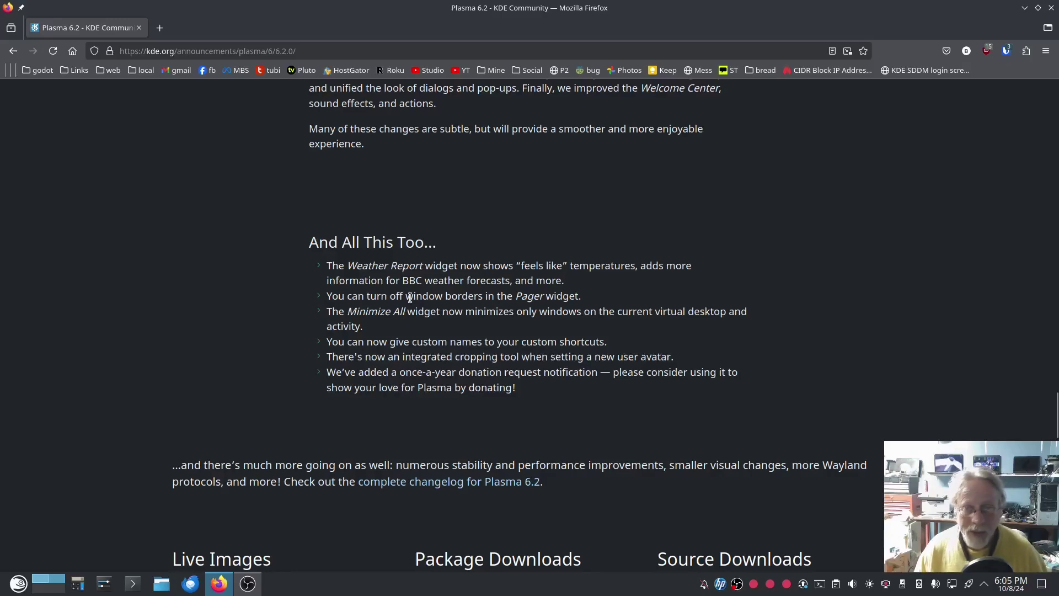
Configure the Pager to hide window outlines, show only the current screen, and show the desktop when the current virtual desktop is selected
{"action": "right_click", "coordinate": [48, 581]}
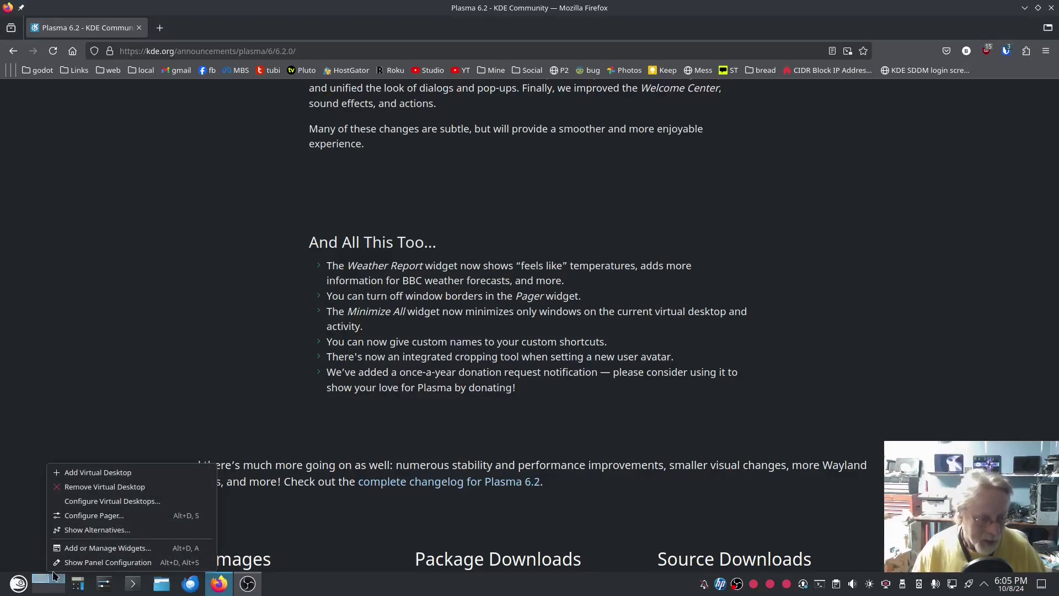
{"action": "left_click", "coordinate": [93, 515]}
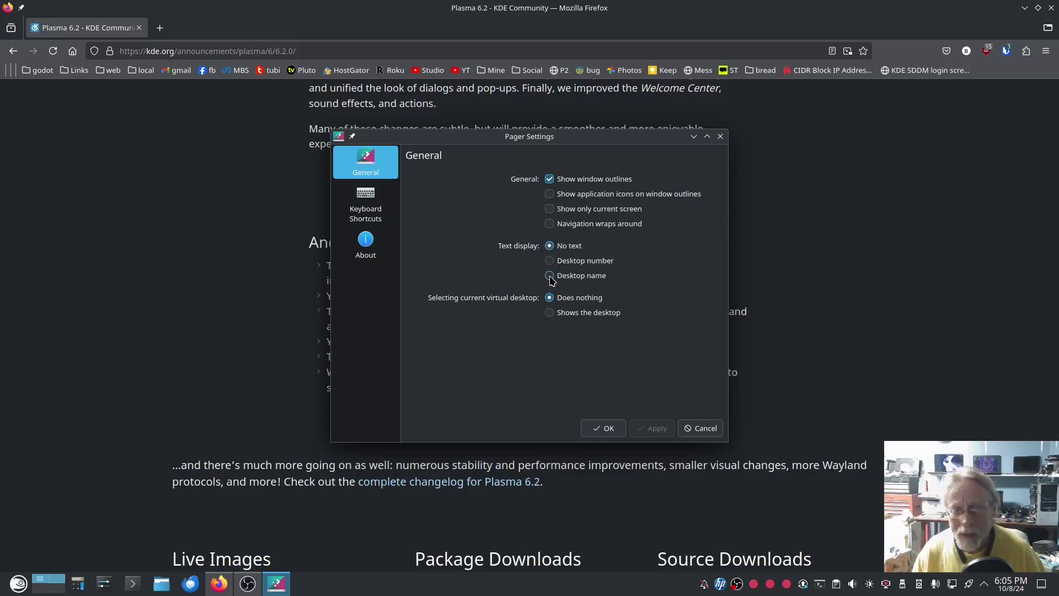
{"action": "left_click", "coordinate": [551, 179]}
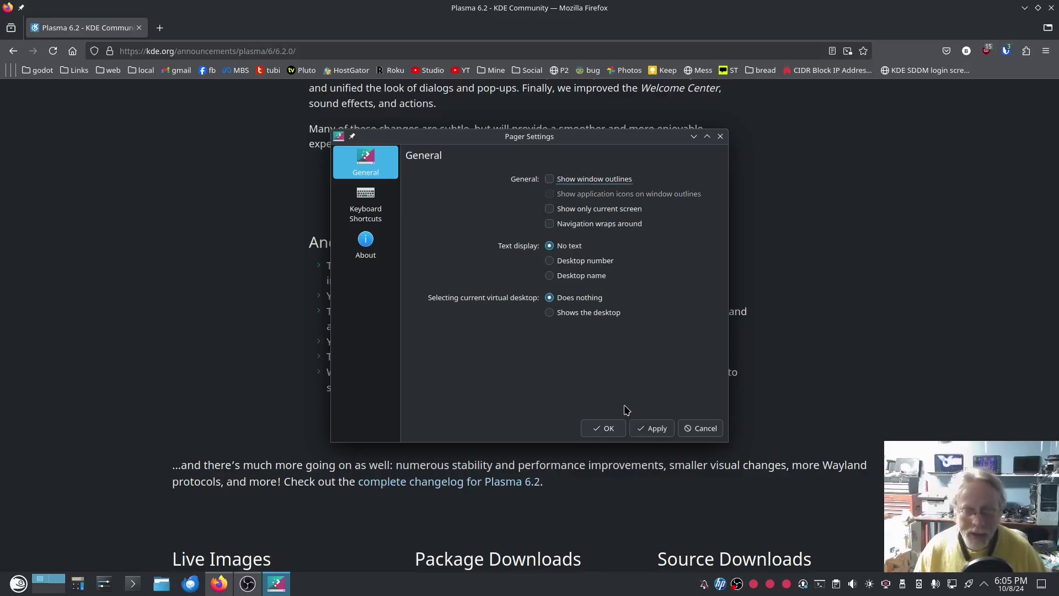
{"action": "left_click", "coordinate": [644, 428]}
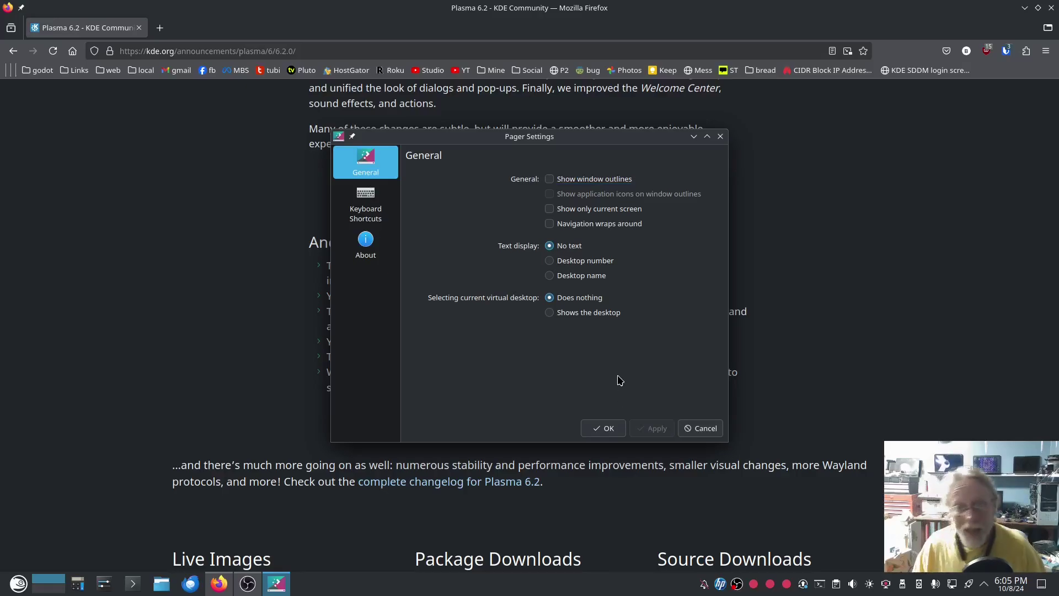
{"action": "key", "text": "alt+c"}
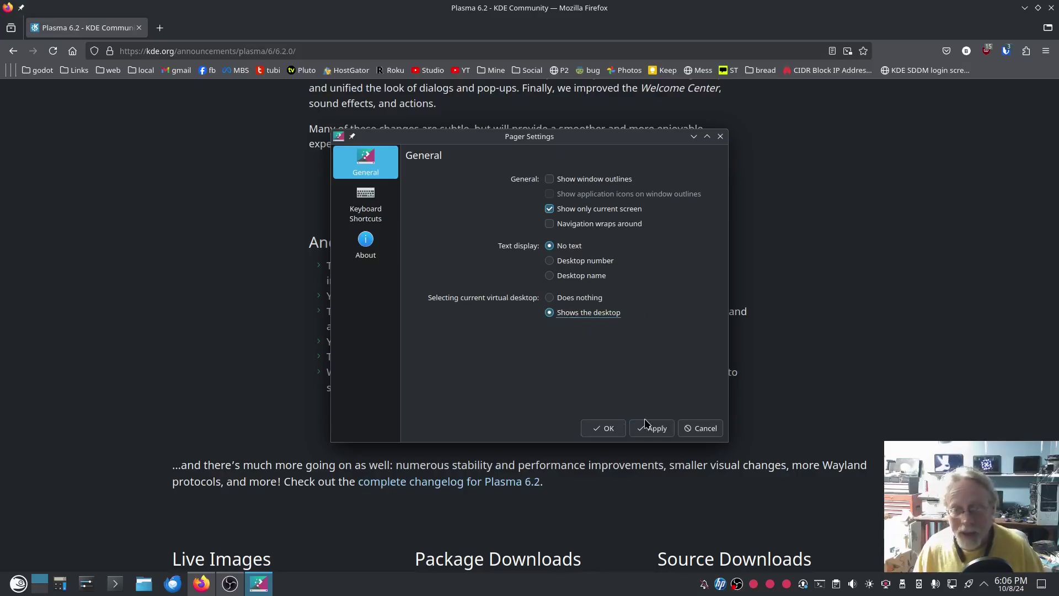
{"action": "left_click", "coordinate": [604, 428]}
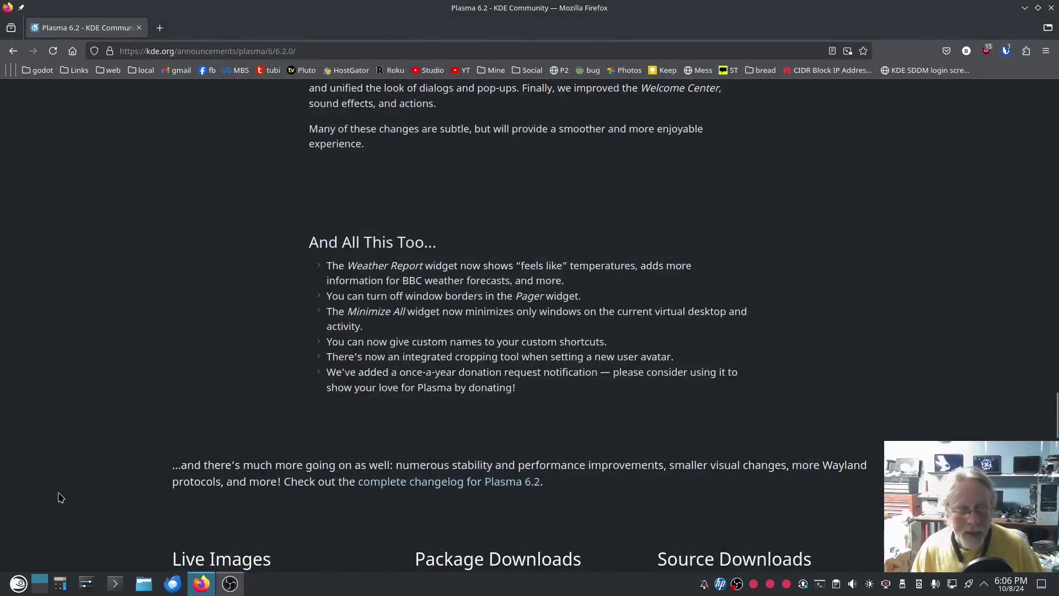
Test showing the desktop and restoring the windows, using the Pager's current virtual desktop and the panel's show-desktop widget
{"action": "left_click", "coordinate": [40, 582]}
{"action": "left_click", "coordinate": [40, 582]}
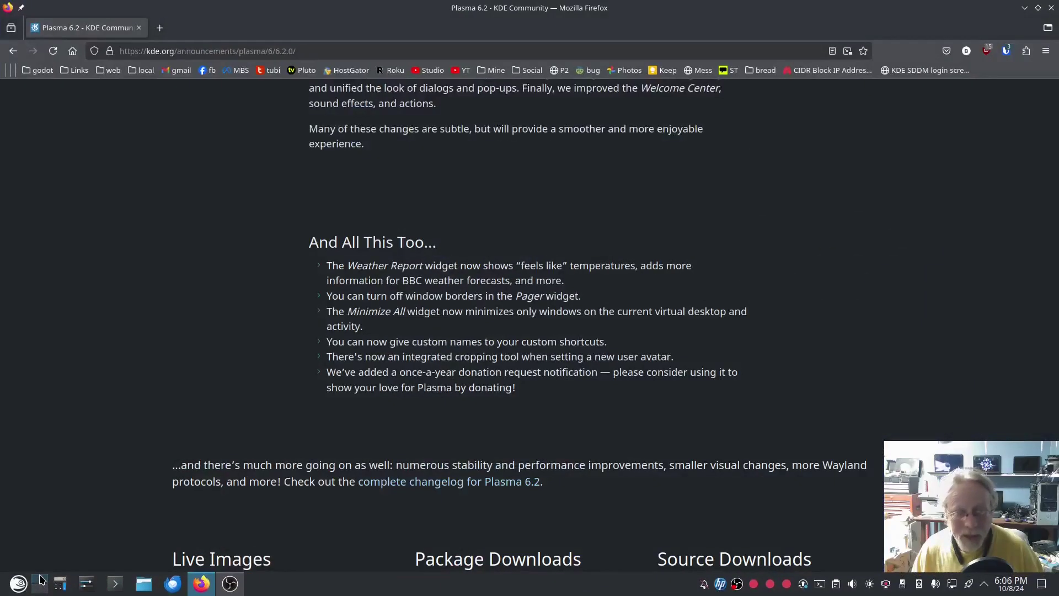
{"action": "left_click", "coordinate": [39, 580]}
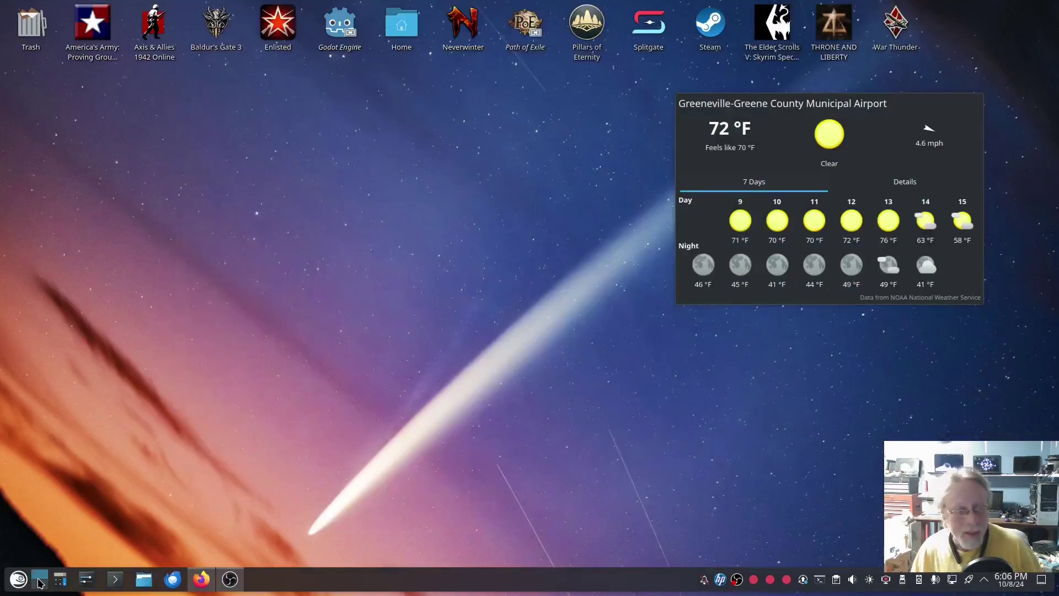
{"action": "left_click", "coordinate": [39, 582]}
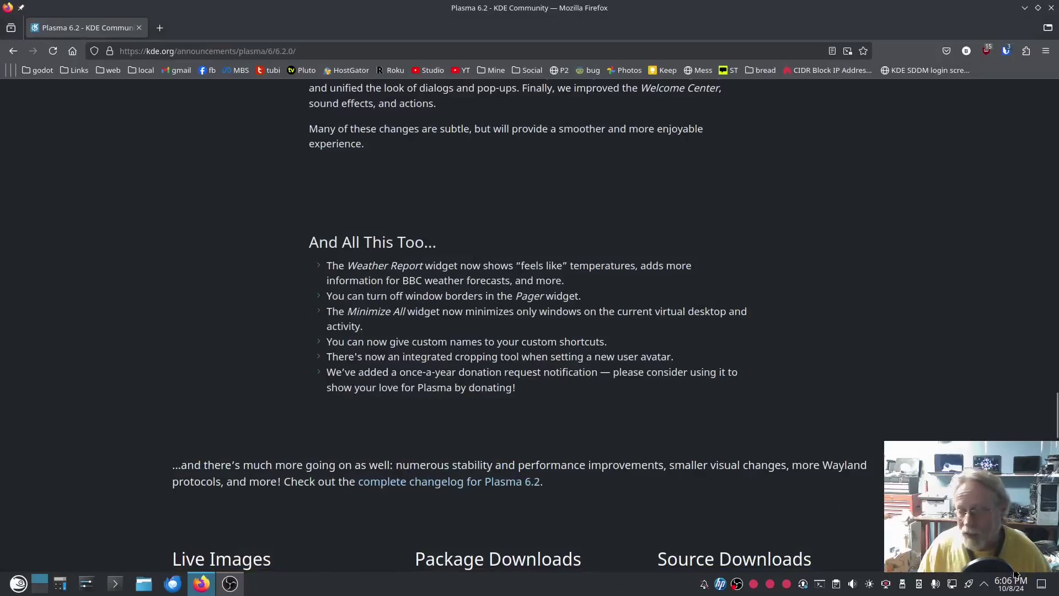
{"action": "left_click", "coordinate": [1037, 587]}
{"action": "left_click", "coordinate": [1037, 588]}
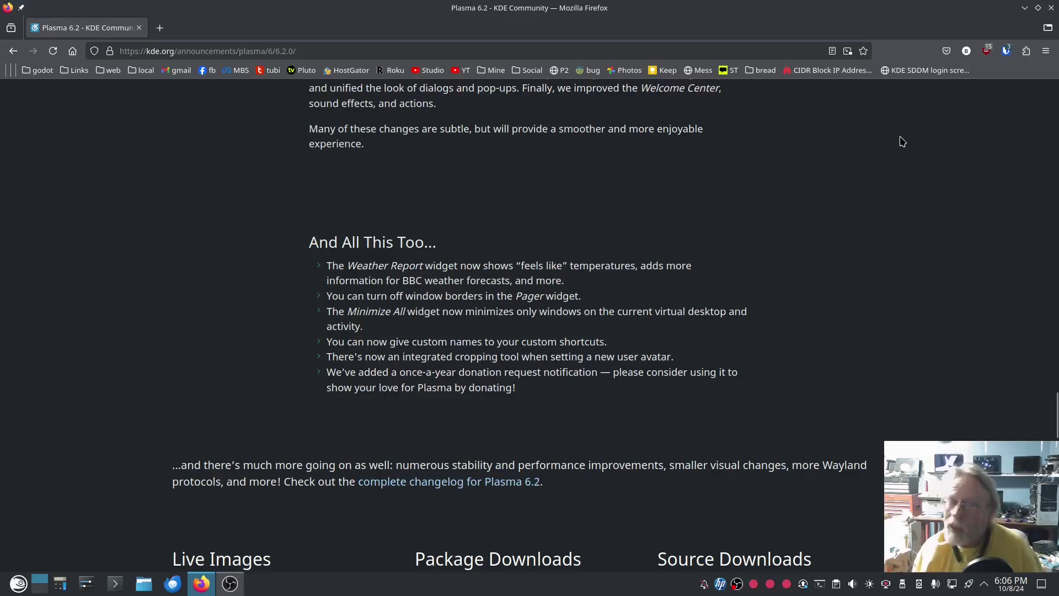
Minimize the browser and bring up the Users settings of the current account through the application launcher
{"action": "left_click", "coordinate": [1025, 8]}
{"action": "right_click", "coordinate": [428, 186]}
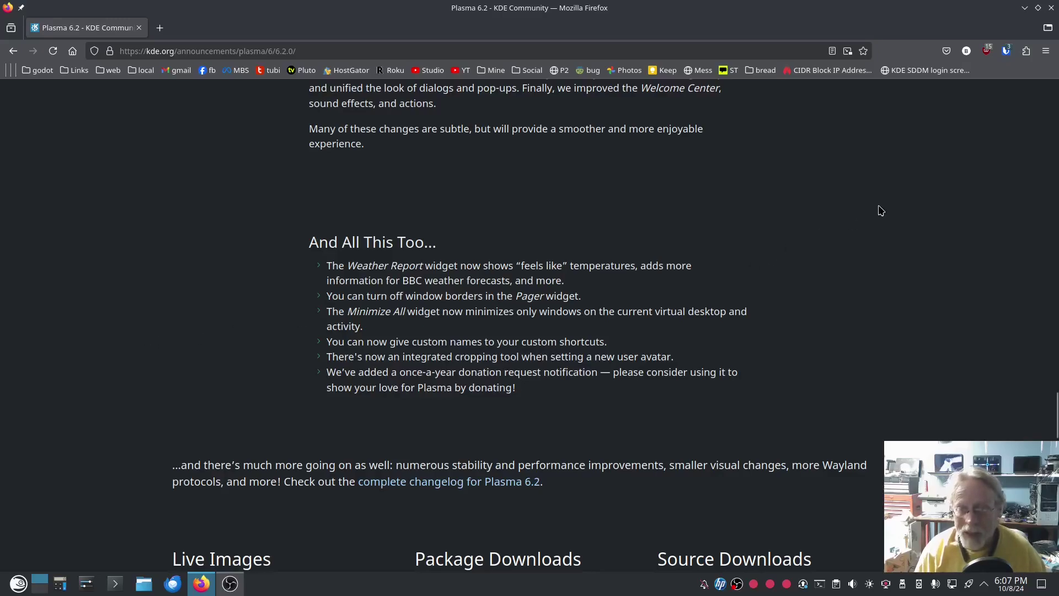
{"action": "left_click", "coordinate": [1024, 8]}
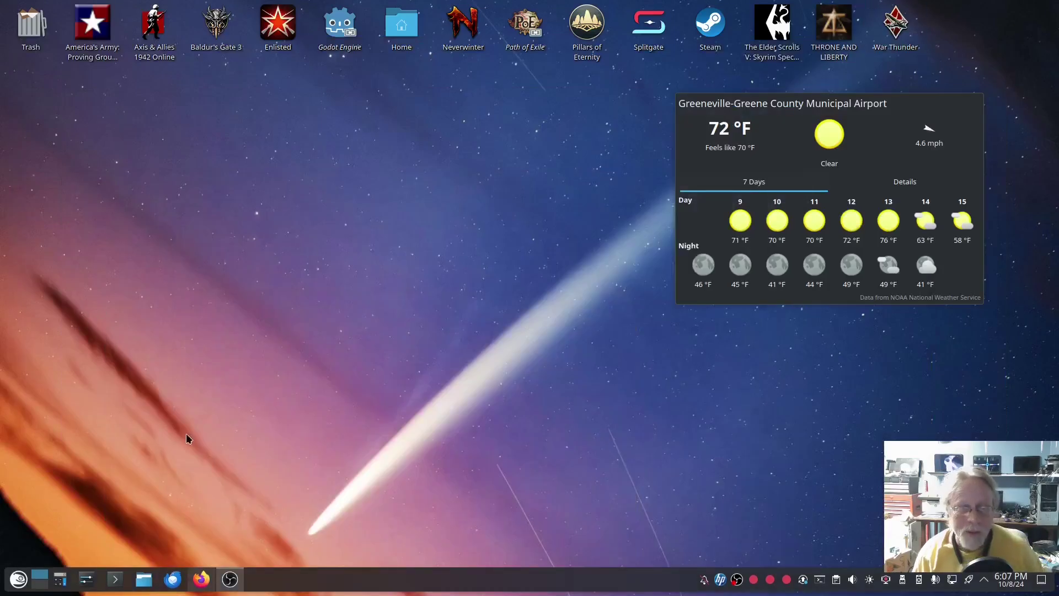
{"action": "left_click", "coordinate": [19, 582]}
{"action": "left_click", "coordinate": [72, 531]}
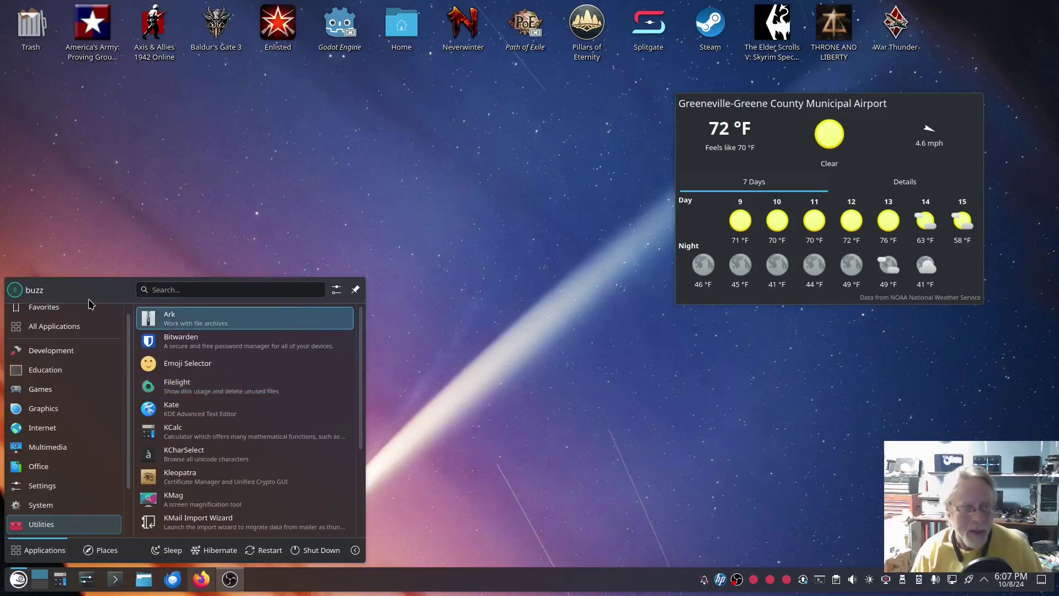
{"action": "left_click", "coordinate": [20, 291]}
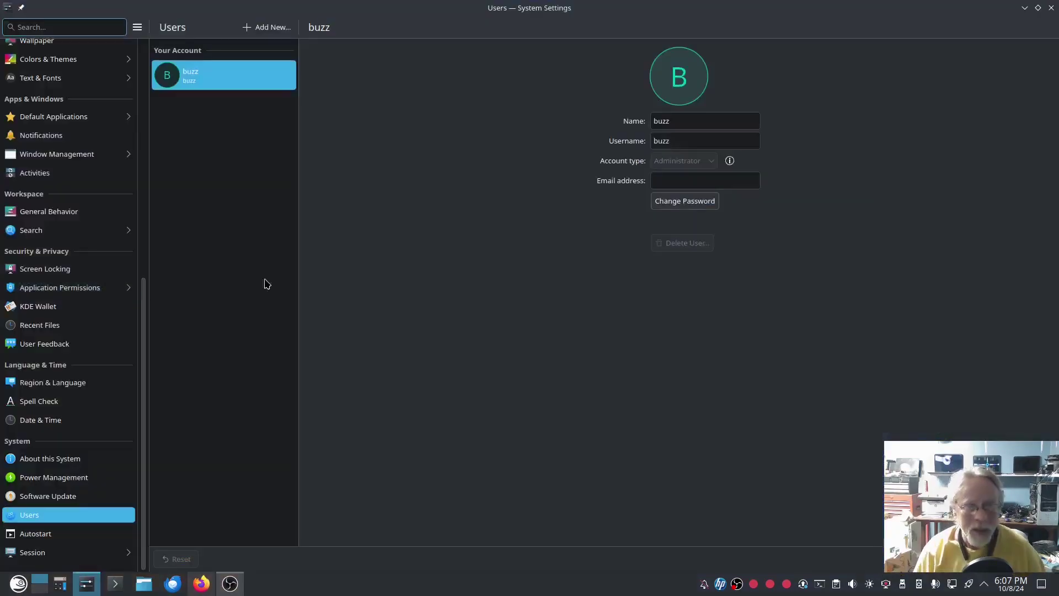
Choose the picture newlogo2.png from the LTL subfolder inside the LTL folder as the account's new avatar
{"action": "left_click", "coordinate": [694, 81]}
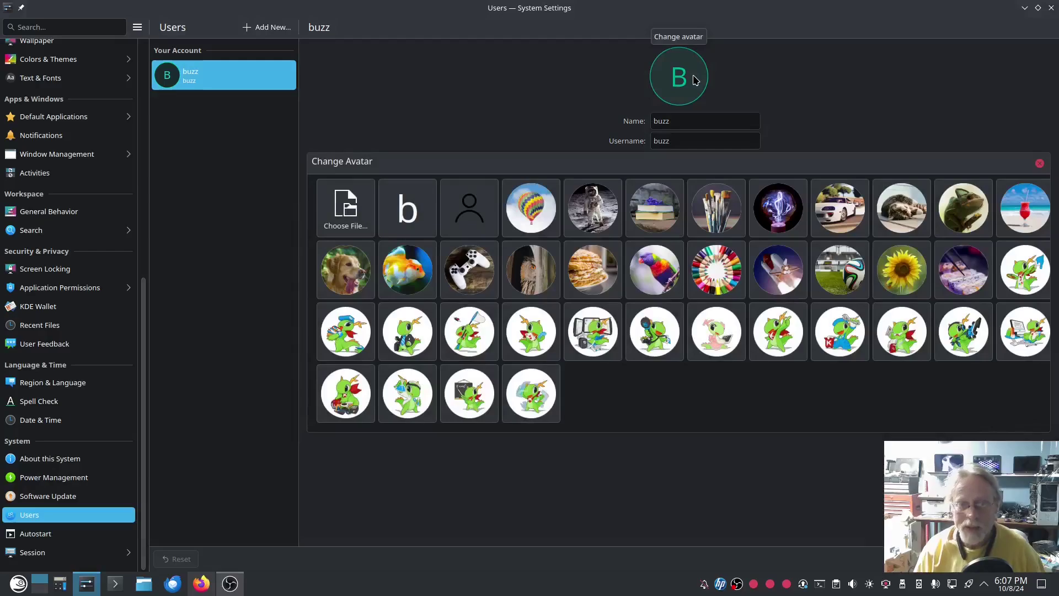
{"action": "left_click", "coordinate": [346, 208]}
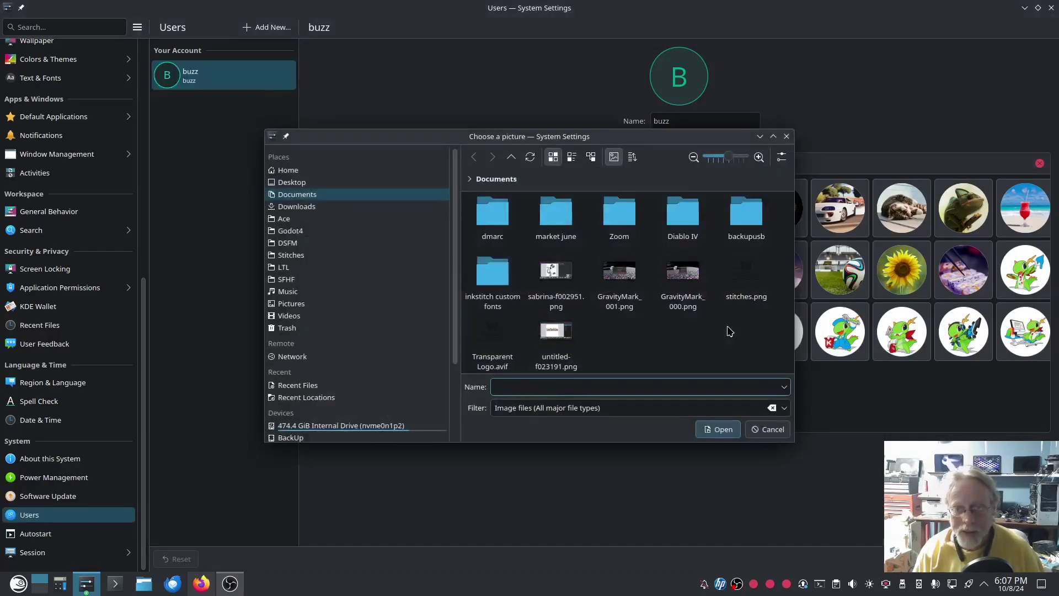
{"action": "left_click", "coordinate": [293, 268]}
{"action": "double_click", "coordinate": [555, 214]}
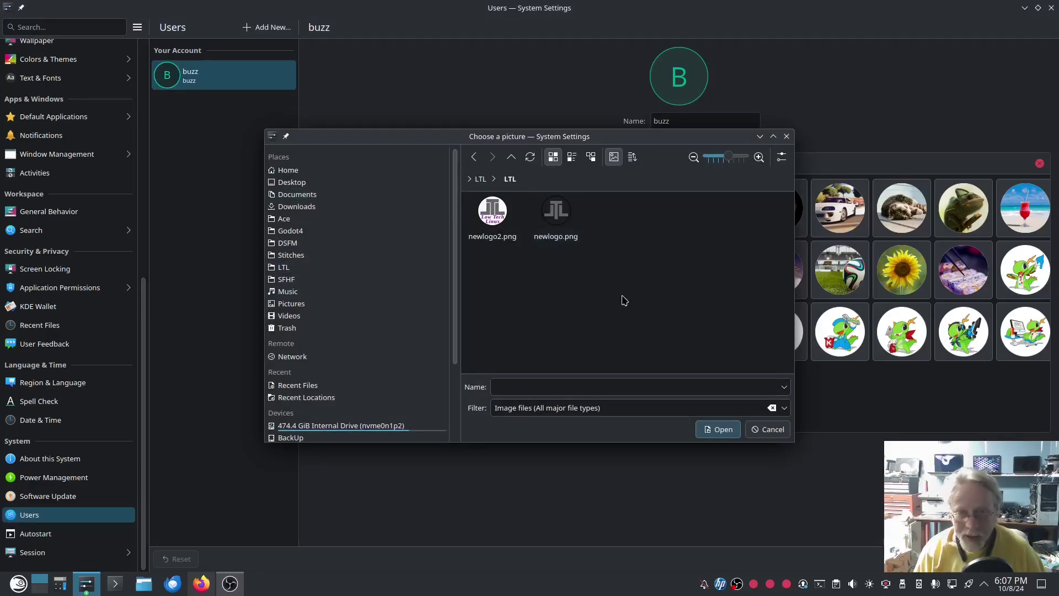
{"action": "double_click", "coordinate": [499, 226]}
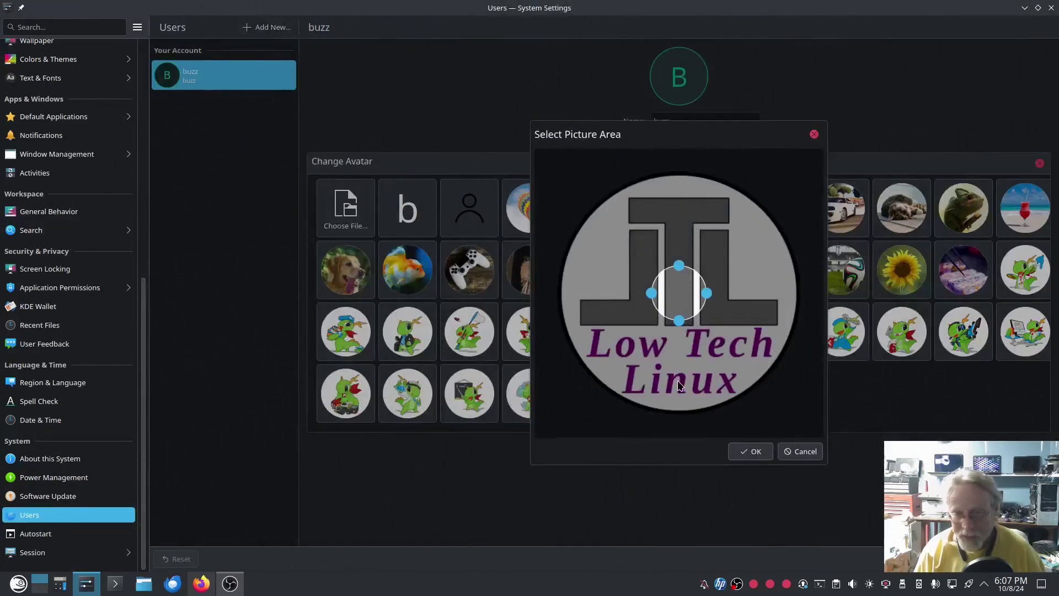
Enlarge the circular crop area to enclose the whole Low Tech Linux logo and apply it as the avatar
{"action": "left_click_drag", "start_coordinate": [680, 310], "coordinate": [596, 231]}
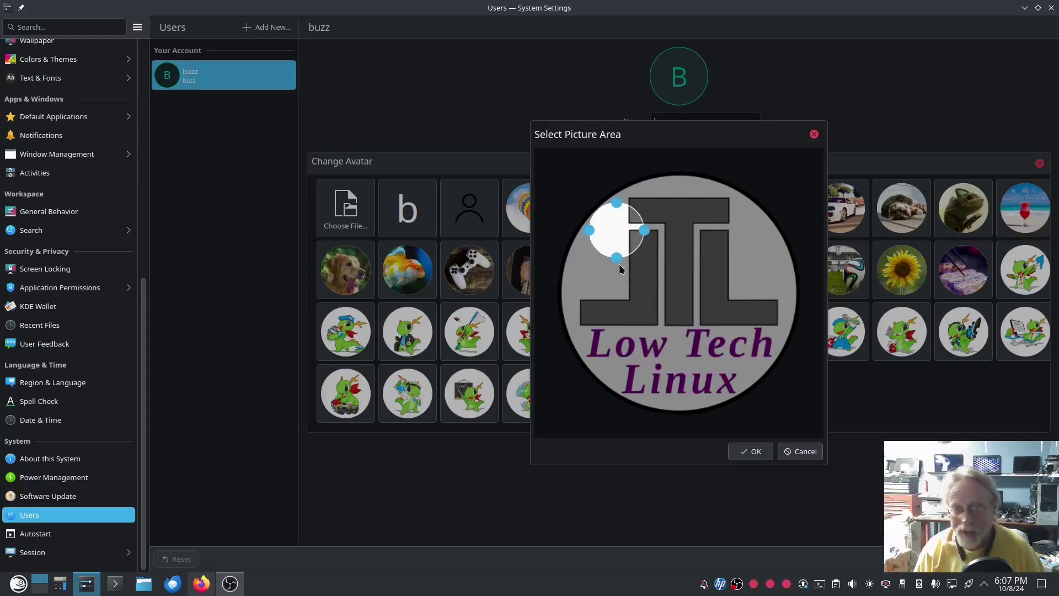
{"action": "left_click_drag", "start_coordinate": [611, 269], "coordinate": [699, 419]}
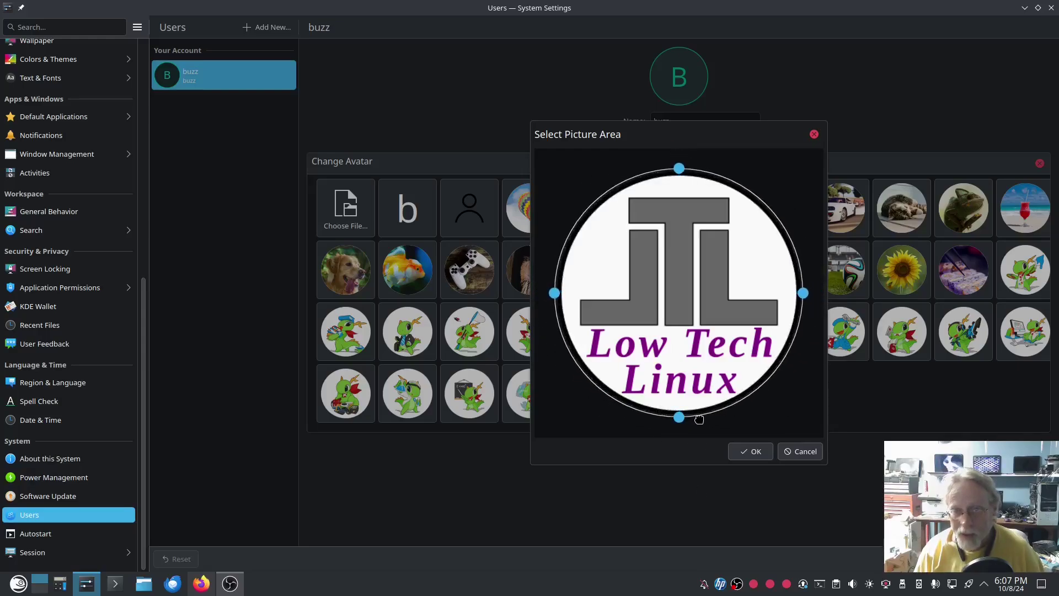
{"action": "left_click", "coordinate": [750, 451]}
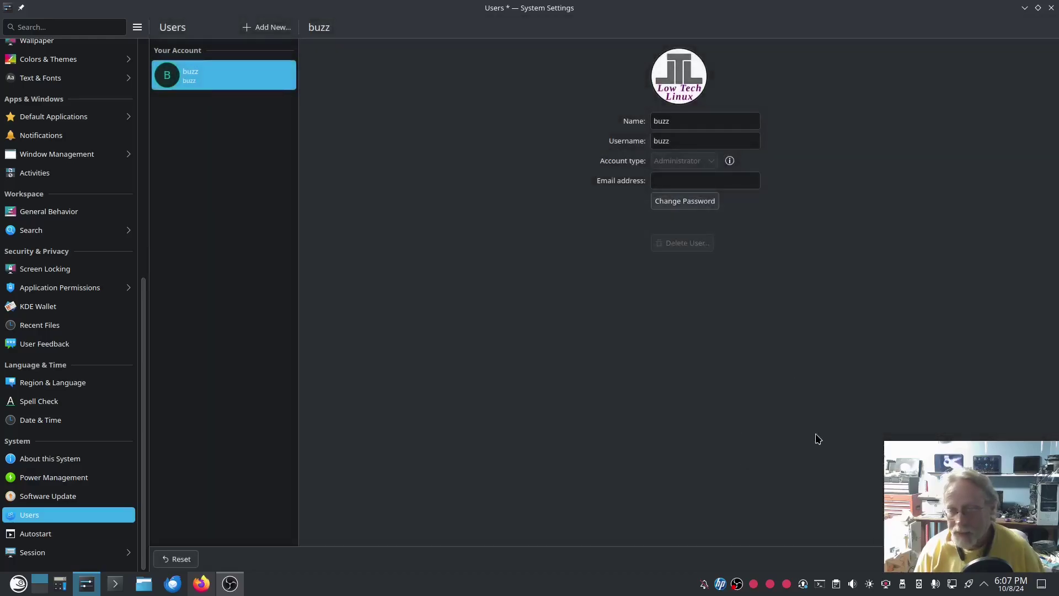
{"action": "left_click", "coordinate": [1030, 559]}
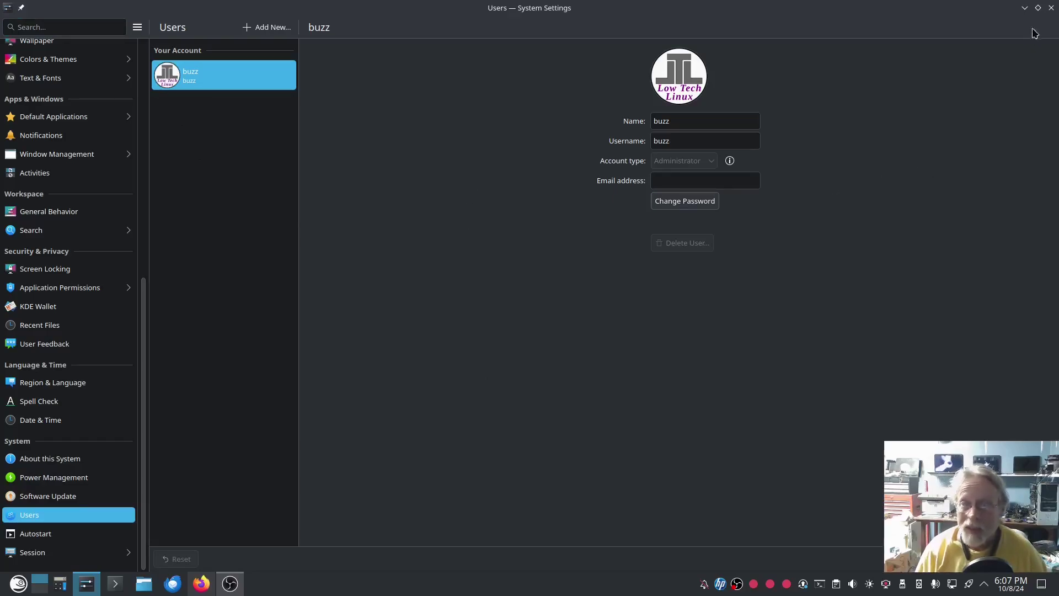
Close System Settings, check the account's avatar in the application launcher, and return to the announcement in Firefox
{"action": "left_click", "coordinate": [1050, 8]}
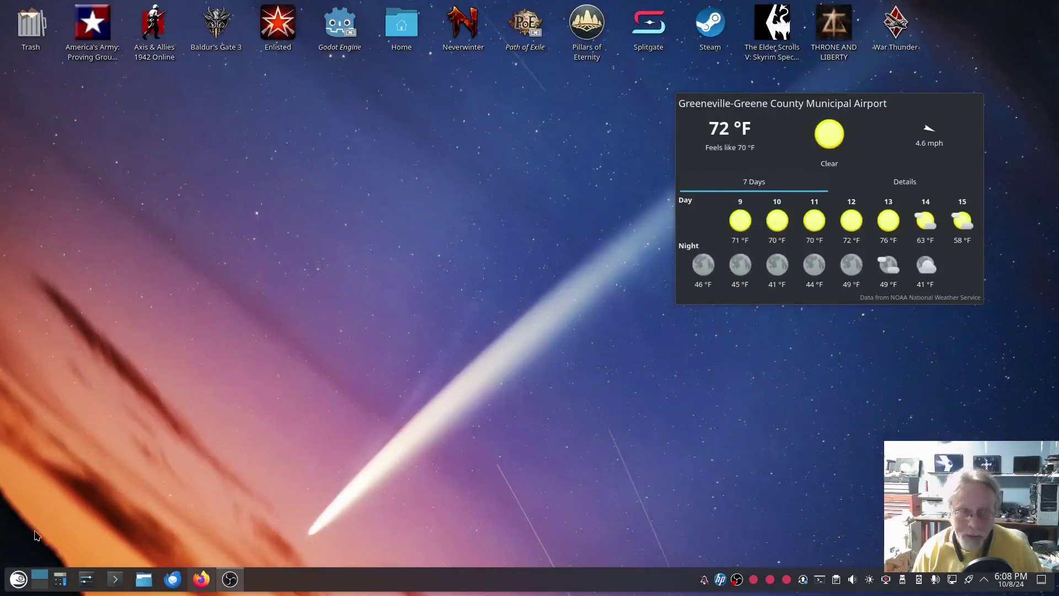
{"action": "left_click", "coordinate": [17, 579]}
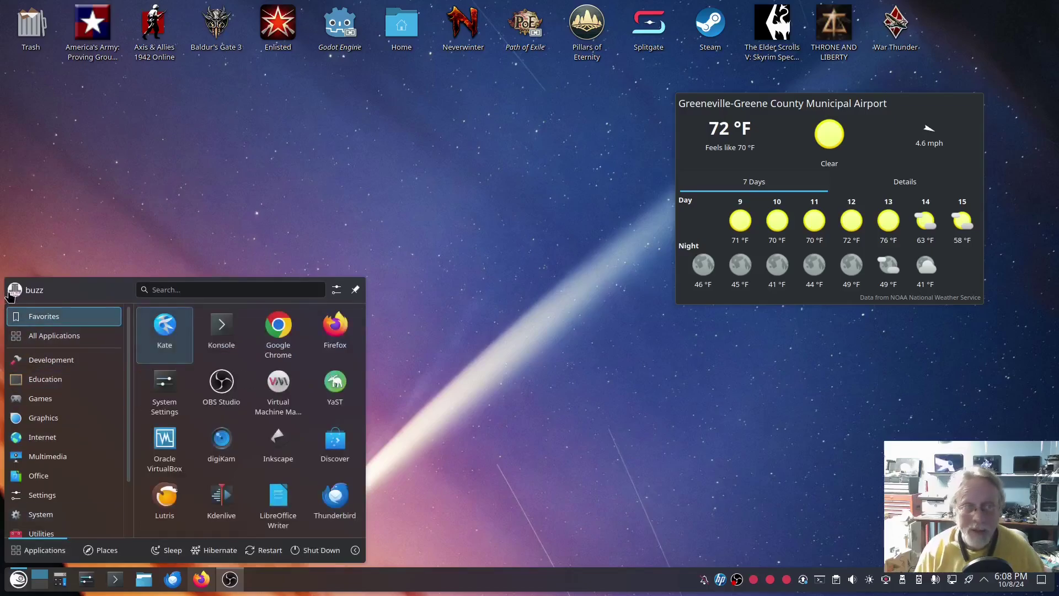
{"action": "left_click", "coordinate": [300, 569]}
{"action": "left_click", "coordinate": [202, 579]}
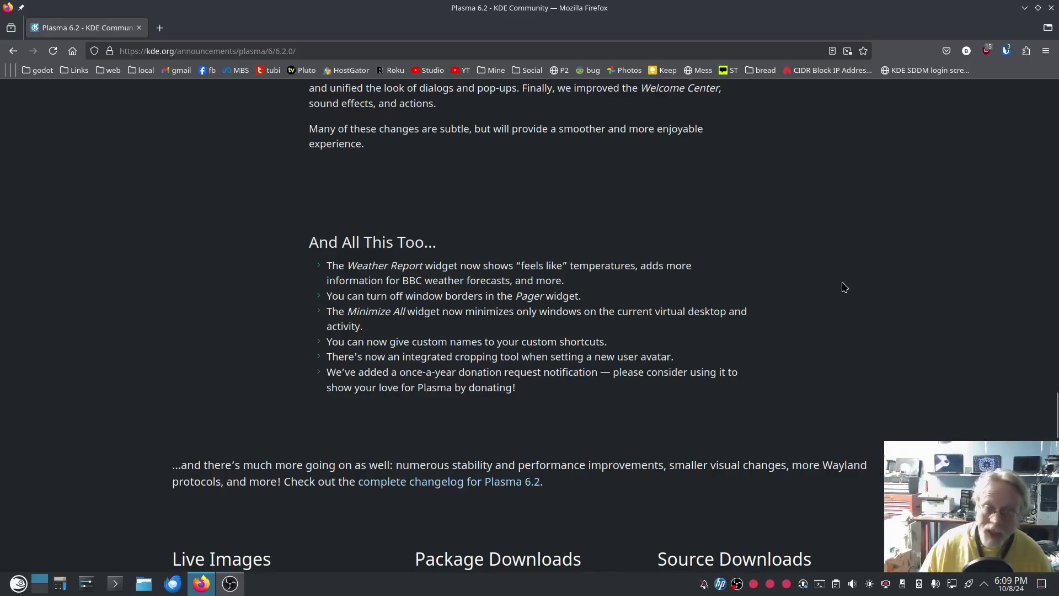
Look over the download and feedback sections at the end of the announcement and go back to its title
{"action": "scroll", "coordinate": [695, 331], "scroll_direction": "down", "scroll_amount": 8}
{"action": "scroll", "coordinate": [877, 381], "scroll_direction": "up", "scroll_amount": 3}
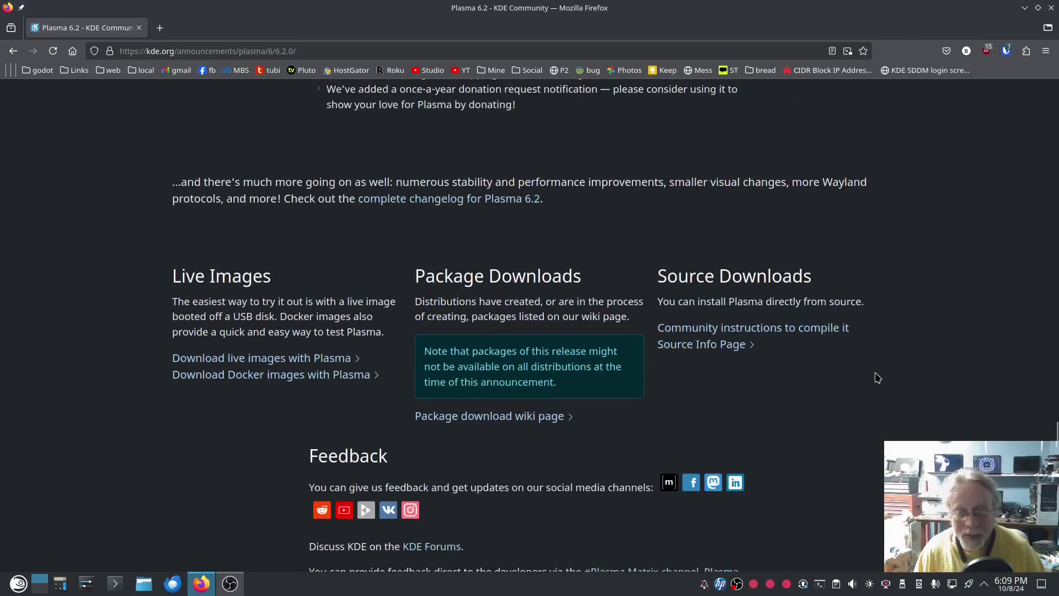
{"action": "scroll", "coordinate": [878, 377], "scroll_direction": "down", "scroll_amount": 8}
{"action": "scroll", "coordinate": [869, 366], "scroll_direction": "up", "scroll_amount": 15}
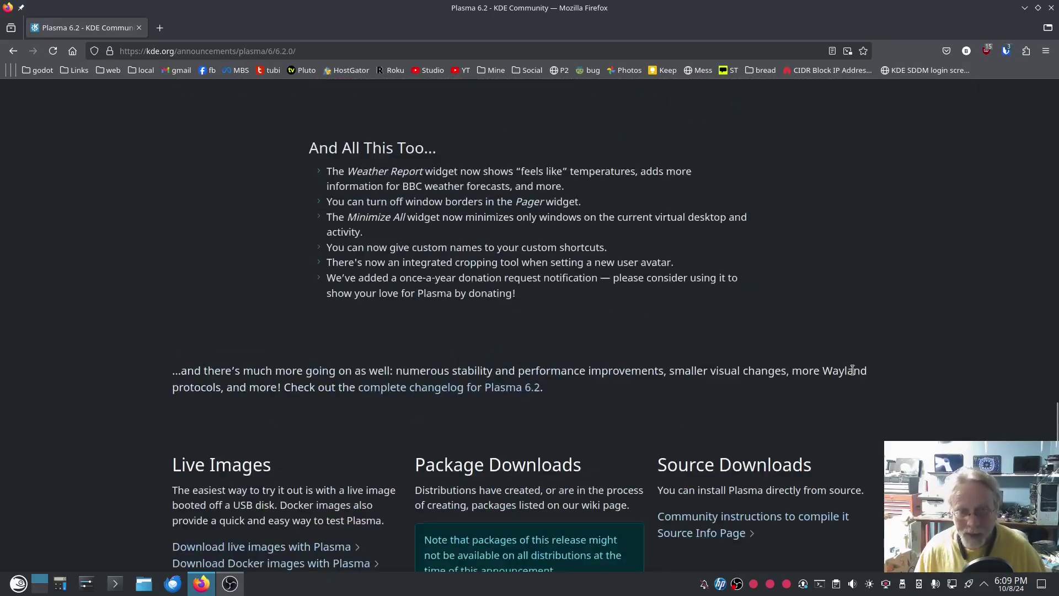
{"action": "scroll", "coordinate": [847, 361], "scroll_direction": "up", "scroll_amount": 15}
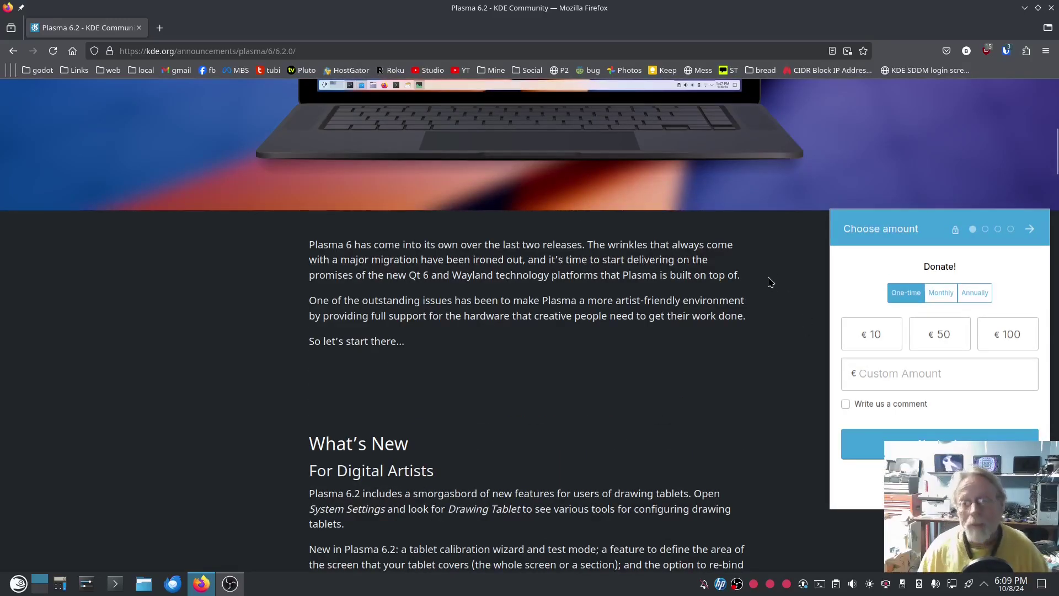
{"action": "scroll", "coordinate": [216, 344], "scroll_direction": "up", "scroll_amount": 6}
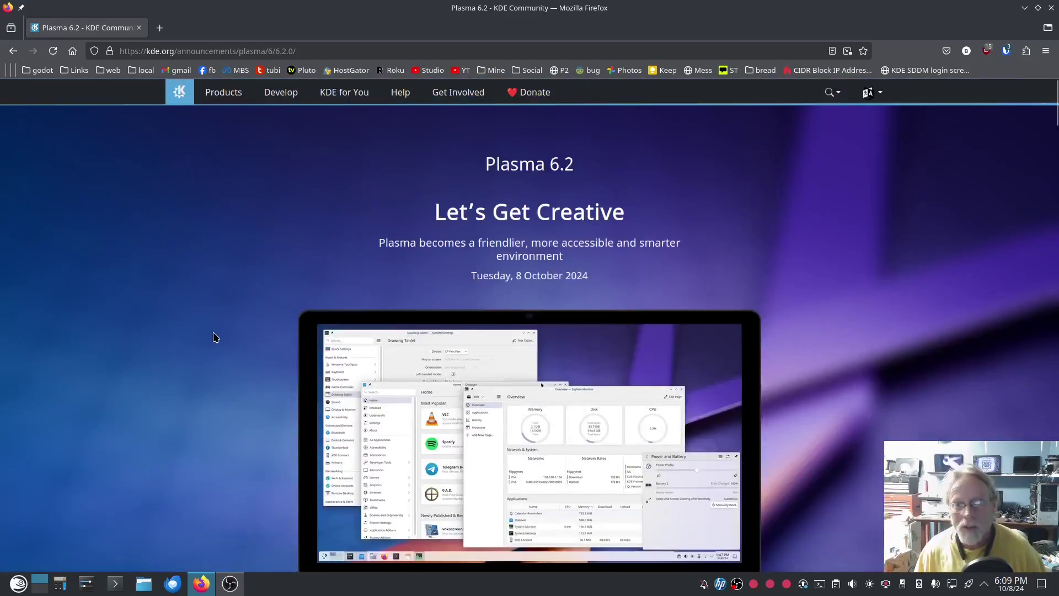